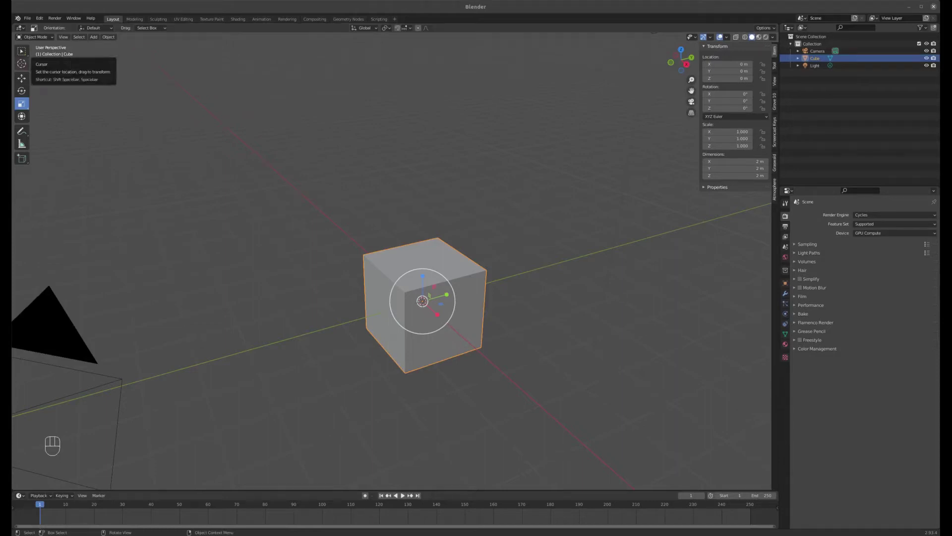
# - Switch Blender to the UV Editing workspace with the default cube in Edit Mode
pyautogui.click(203, 10)
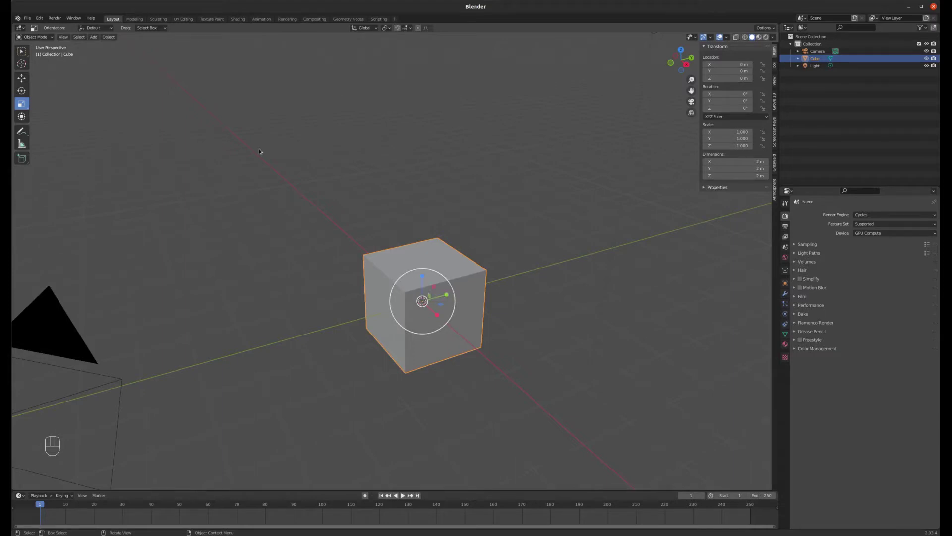
pyautogui.click(186, 21)
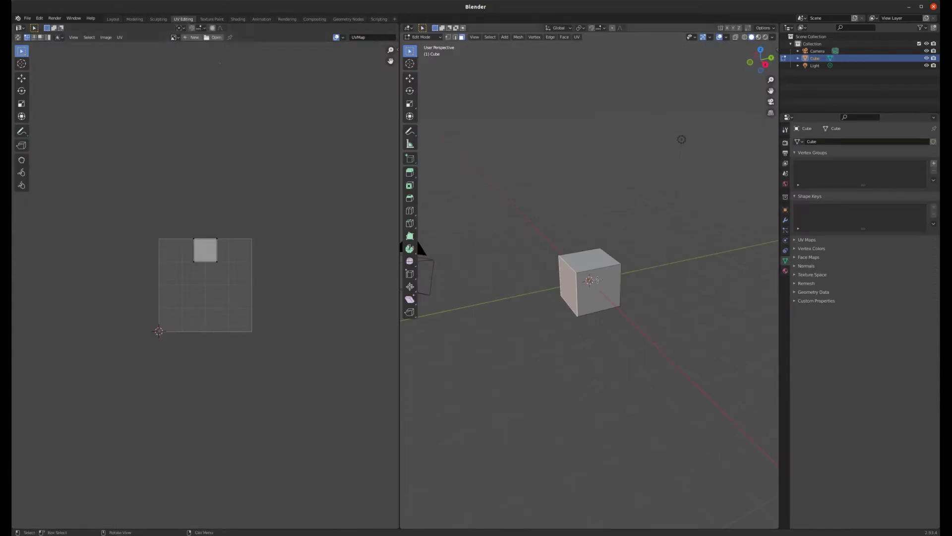
# - Select all the cube's faces and zoom the UV editor onto the six-face cross unwrap
pyautogui.press('a')
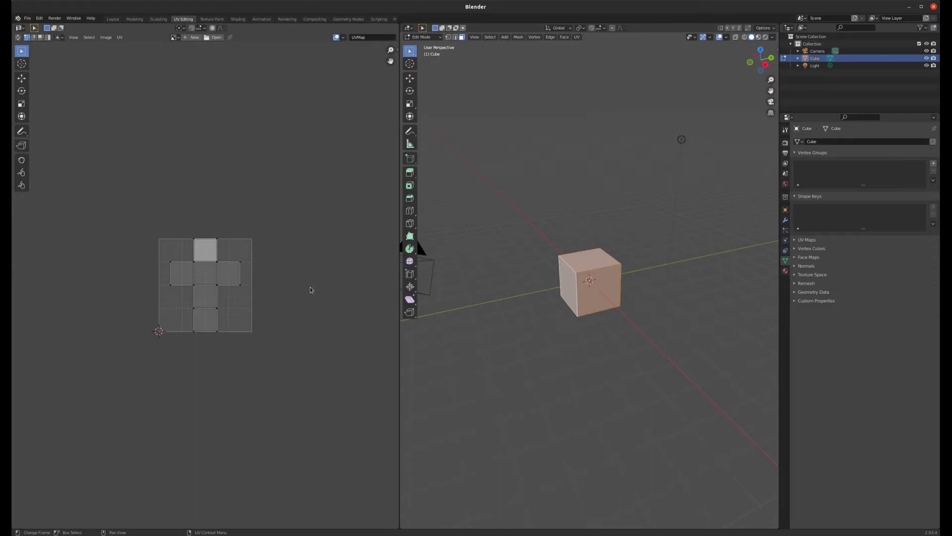
pyautogui.scroll(5, 225, 280)
pyautogui.scroll(1, 88, 262)
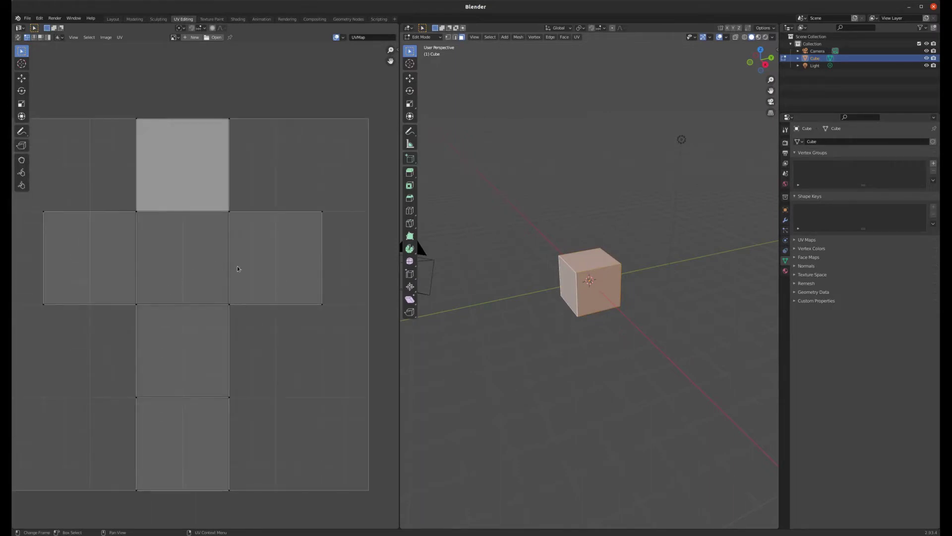
pyautogui.scroll(-1, 273, 277)
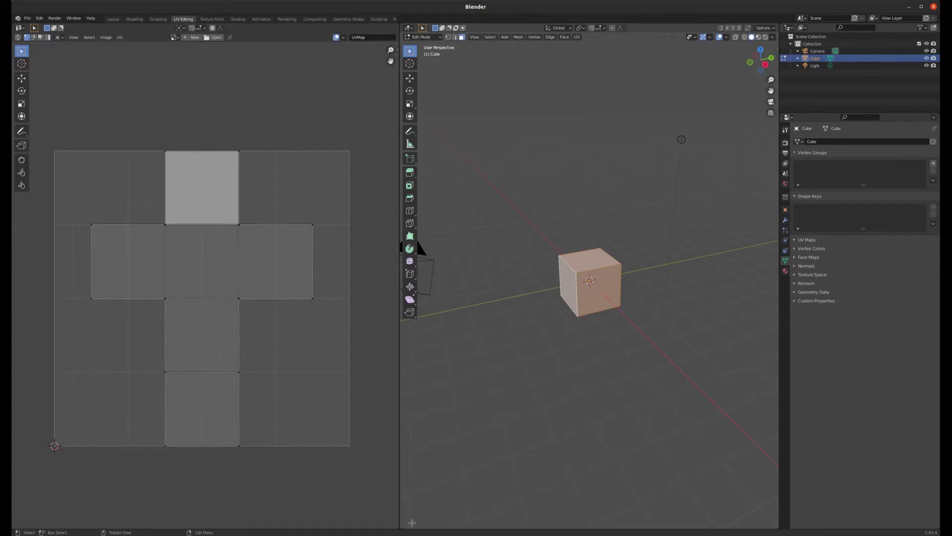
# - Rejoin and re-split the viewport with a UV Editor on the left, then return to Layout
pyautogui.moveTo(400, 526); pyautogui.dragTo(198, 297)
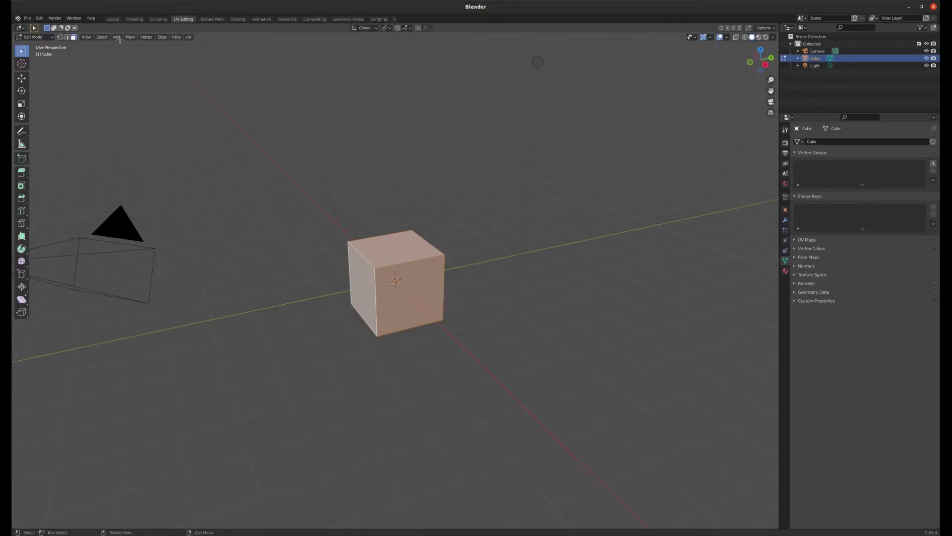
pyautogui.moveTo(17, 529); pyautogui.dragTo(418, 322)
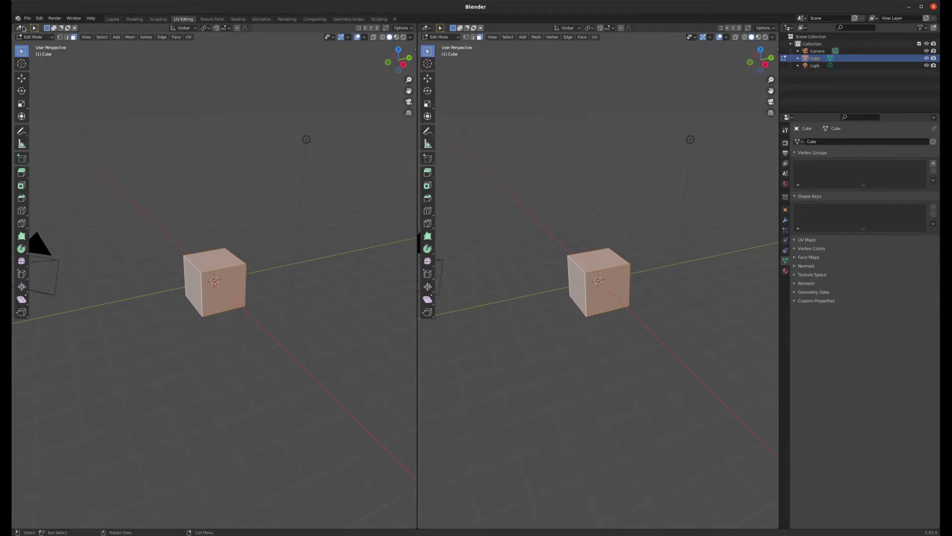
pyautogui.click(20, 28)
pyautogui.click(42, 64)
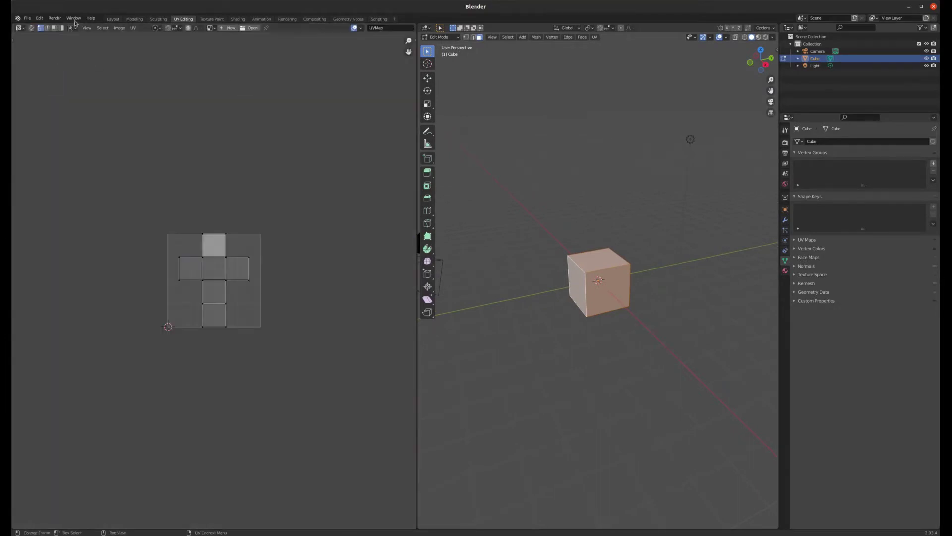
pyautogui.click(113, 19)
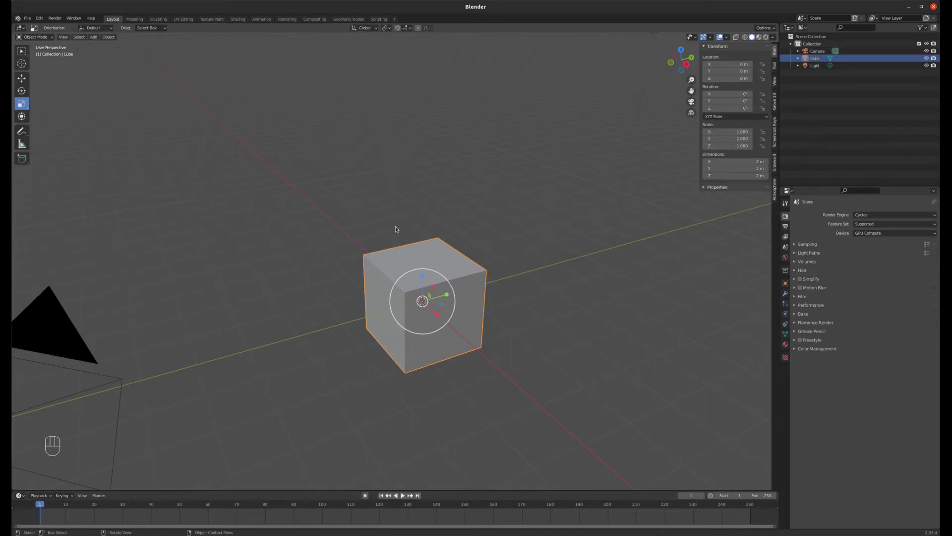
# - Scale the cube to 0.323 along Y, then narrow it to 0.654 along X
pyautogui.moveTo(395, 229)
pyautogui.mouseDown(button='middle')
pyautogui.moveTo(408, 217)
pyautogui.moveTo(383, 225)
pyautogui.moveTo(393, 227)
pyautogui.mouseUp(button='middle')
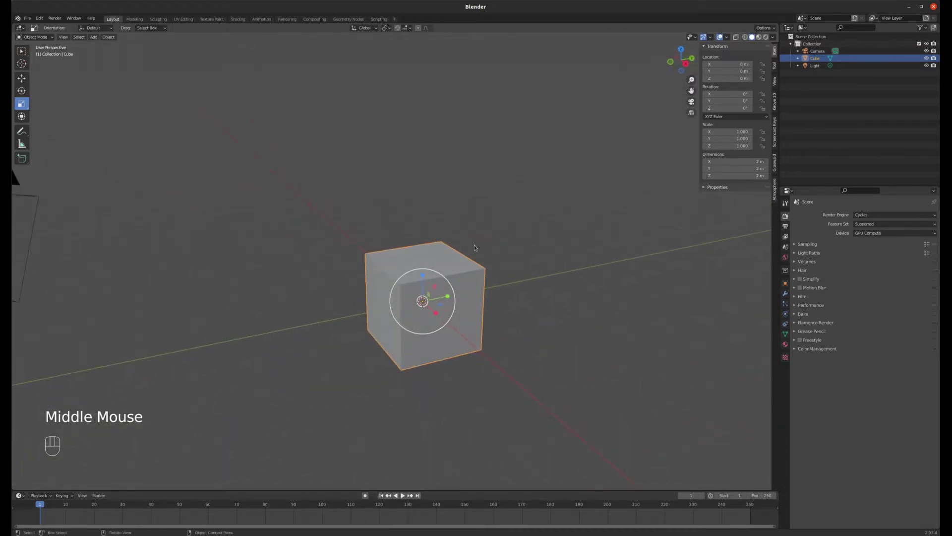
pyautogui.press('s')
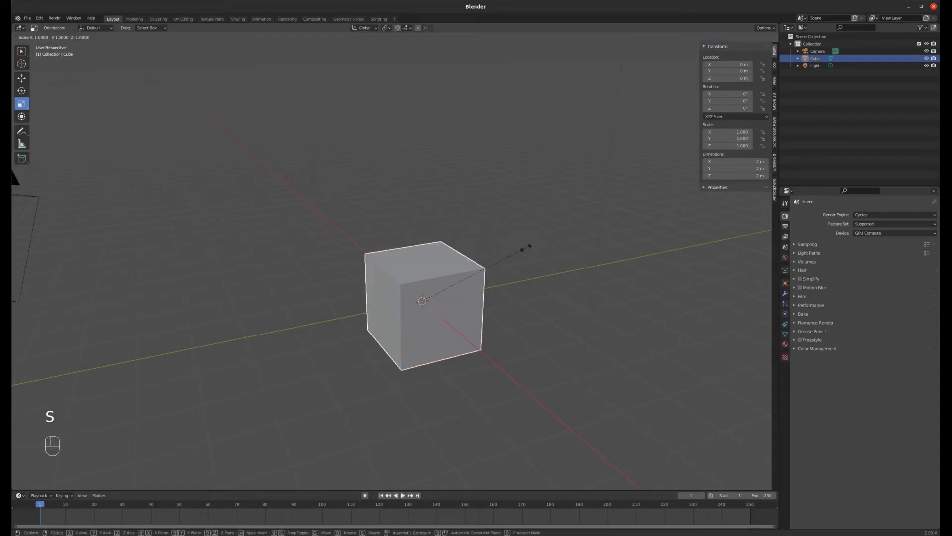
pyautogui.press('y')
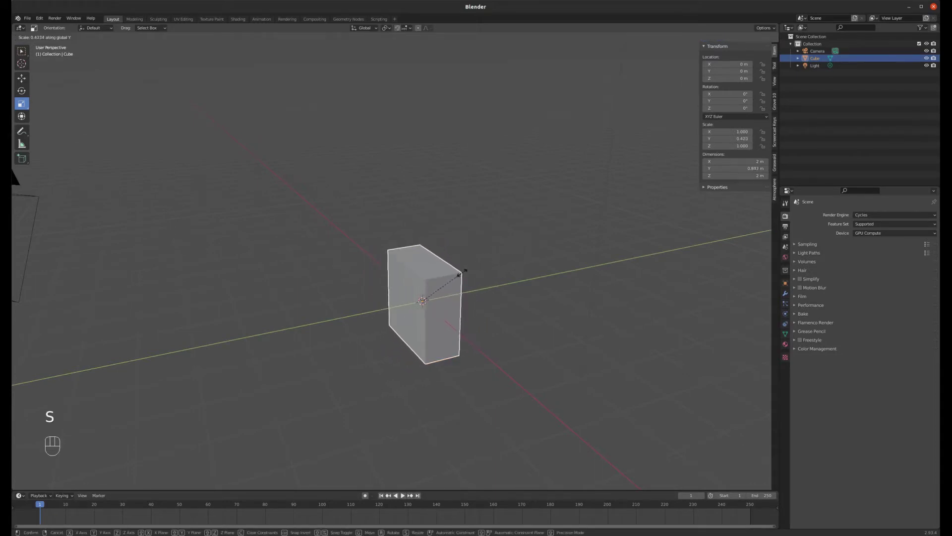
pyautogui.click(455, 276)
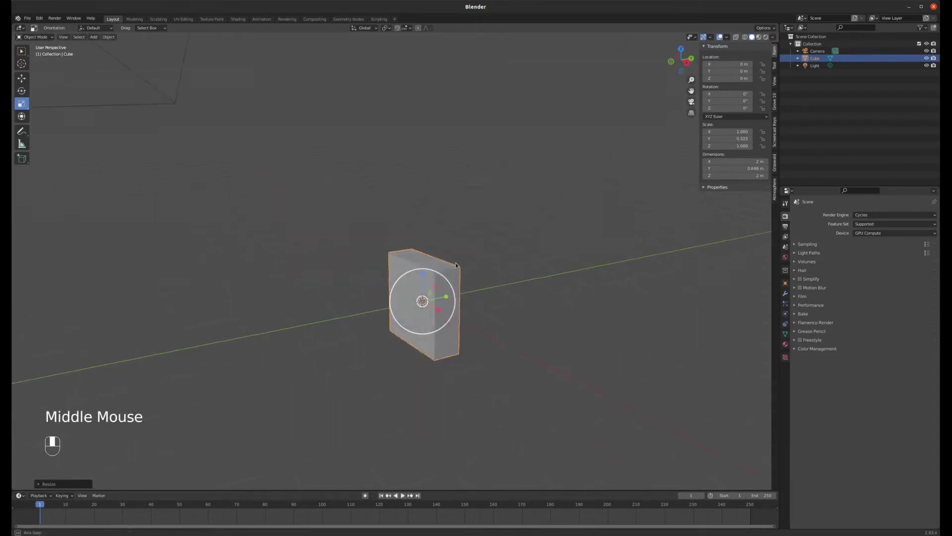
pyautogui.moveTo(459, 275); pyautogui.dragTo(476, 260, button='middle')
pyautogui.press('s')
pyautogui.press('x')
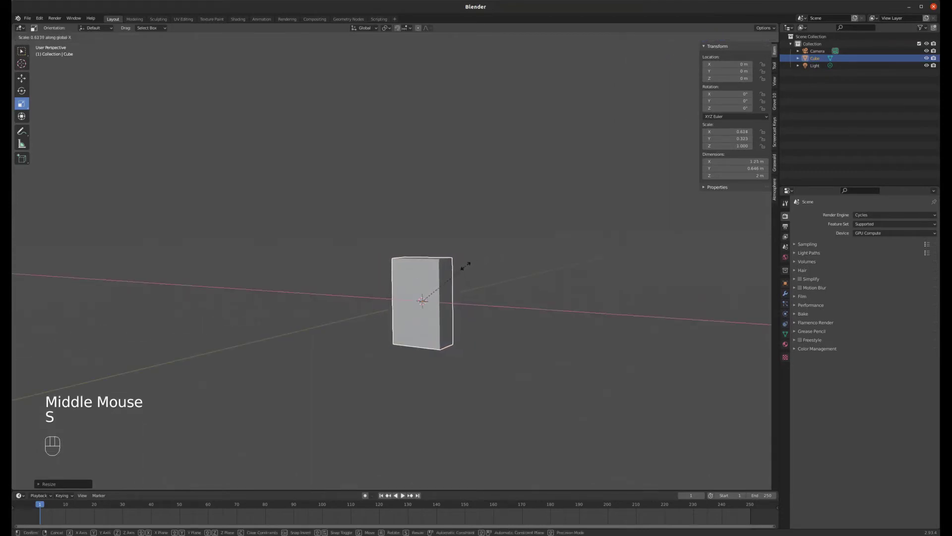
pyautogui.click(470, 264)
# - Thin the box further along Y to a scale of 0.246
pyautogui.moveTo(523, 245); pyautogui.dragTo(492, 256, button='middle')
pyautogui.scroll(3, 492, 258)
pyautogui.press('s')
pyautogui.press('y')
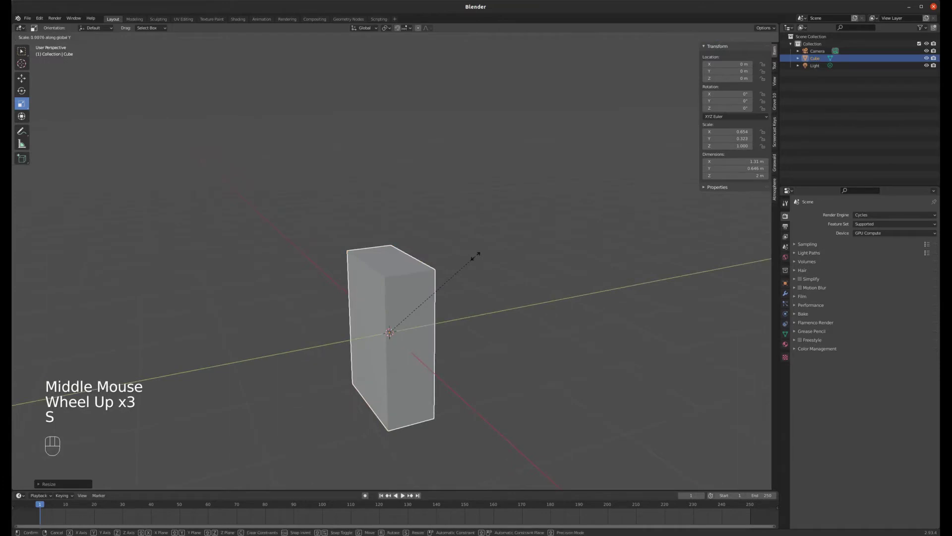
pyautogui.click(449, 264)
pyautogui.moveTo(449, 264); pyautogui.dragTo(430, 253, button='middle')
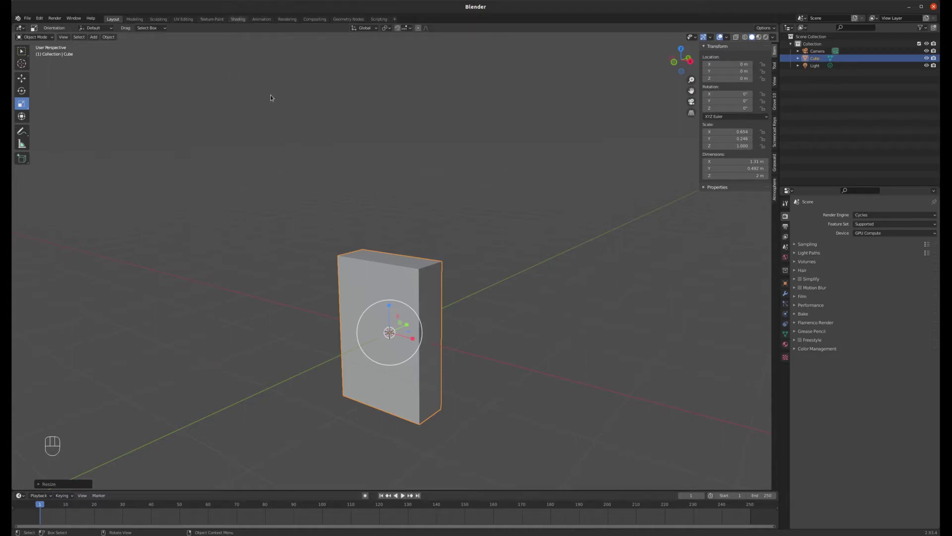
pyautogui.click(238, 19)
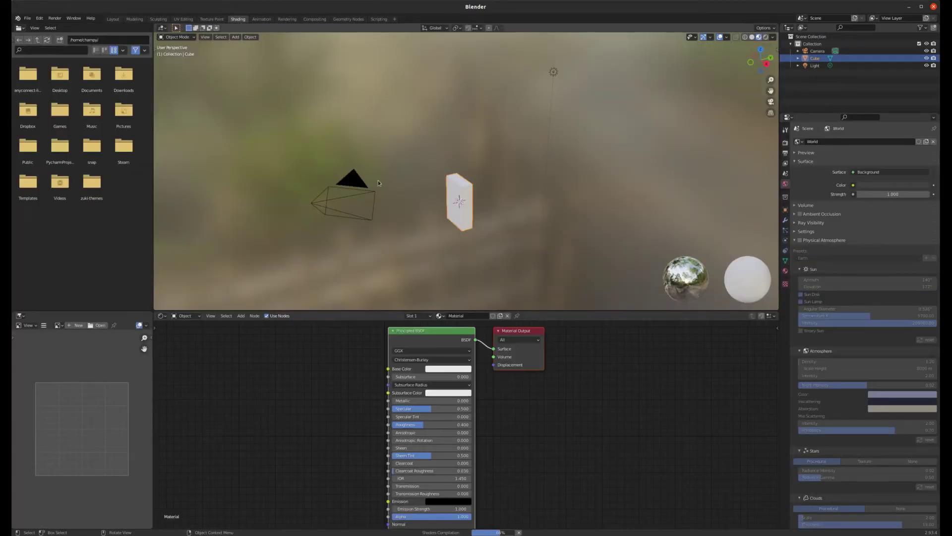
# - Rearrange the Principled BSDF and Material Output nodes and orbit the lit box preview
pyautogui.moveTo(429, 331)
pyautogui.mouseDown()
pyautogui.moveTo(401, 329)
pyautogui.moveTo(436, 329)
pyautogui.mouseUp()
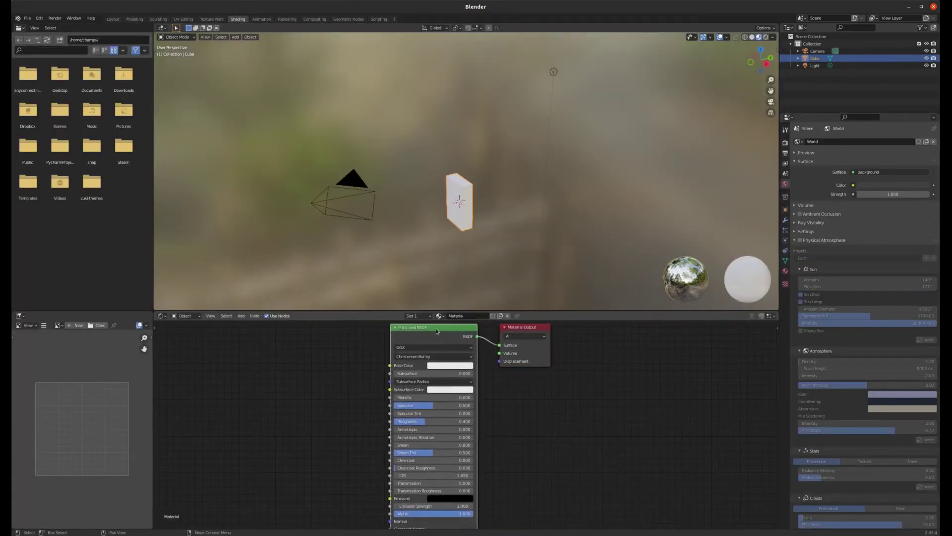
pyautogui.scroll(3, 462, 213)
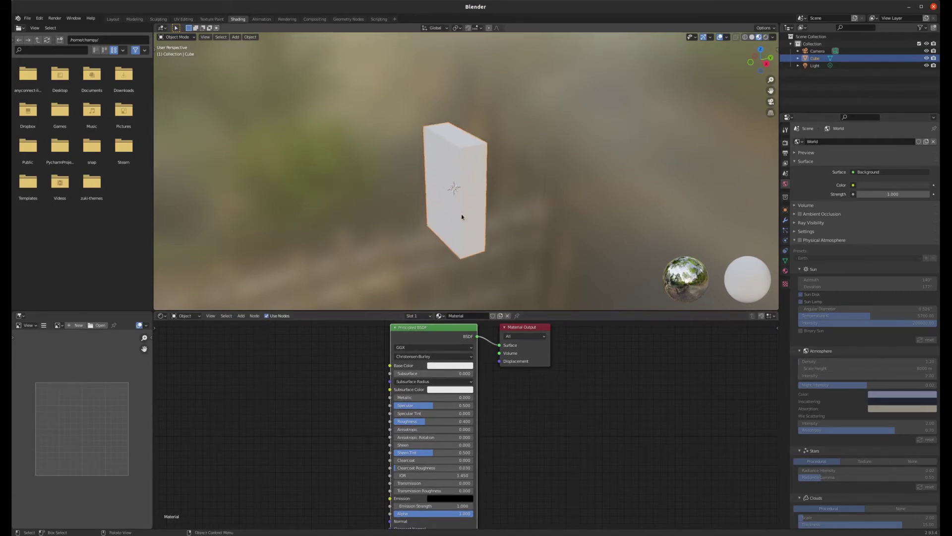
pyautogui.scroll(-5, 462, 213)
pyautogui.moveTo(462, 212); pyautogui.dragTo(445, 201, button='middle')
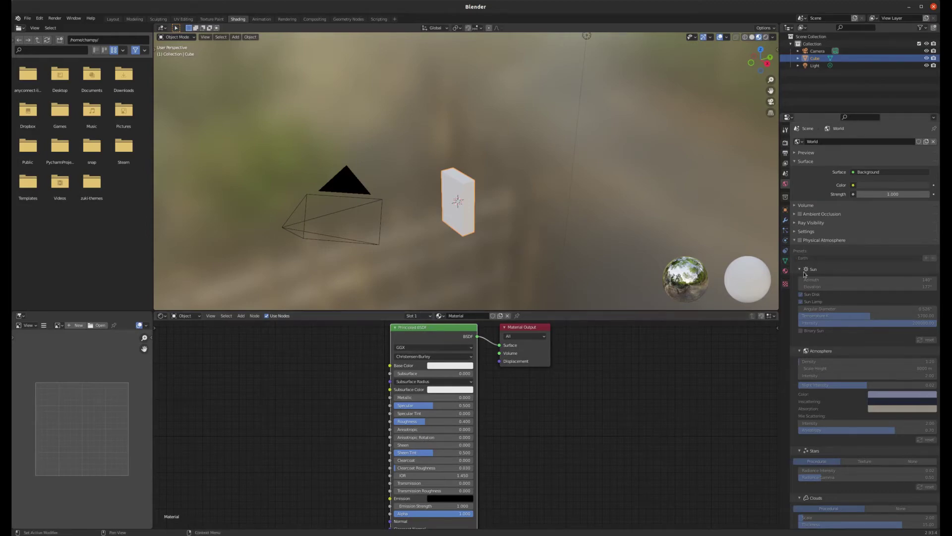
# - Feed an Image Texture of CerealBoxPiecesUnwrapped.png into the Base Color and inspect the box
pyautogui.click(785, 270)
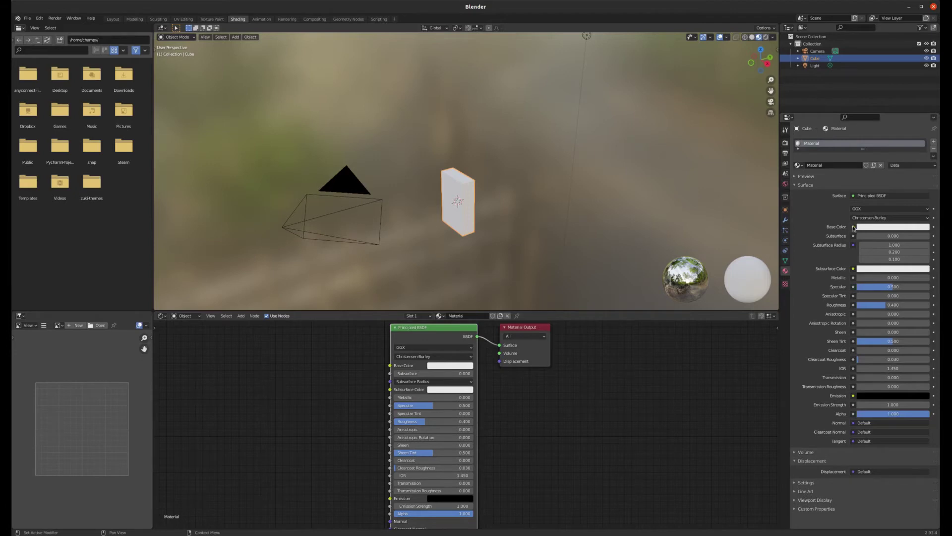
pyautogui.click(853, 227)
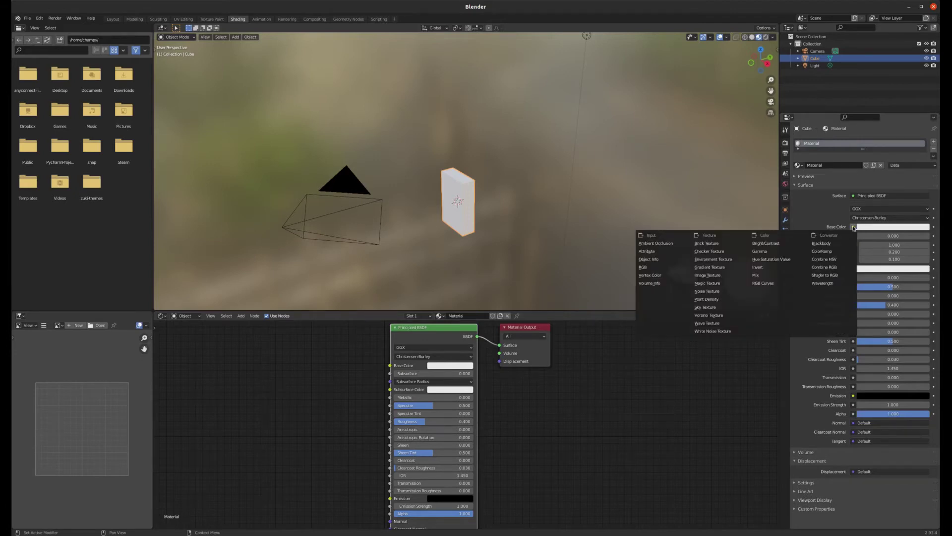
pyautogui.click(717, 277)
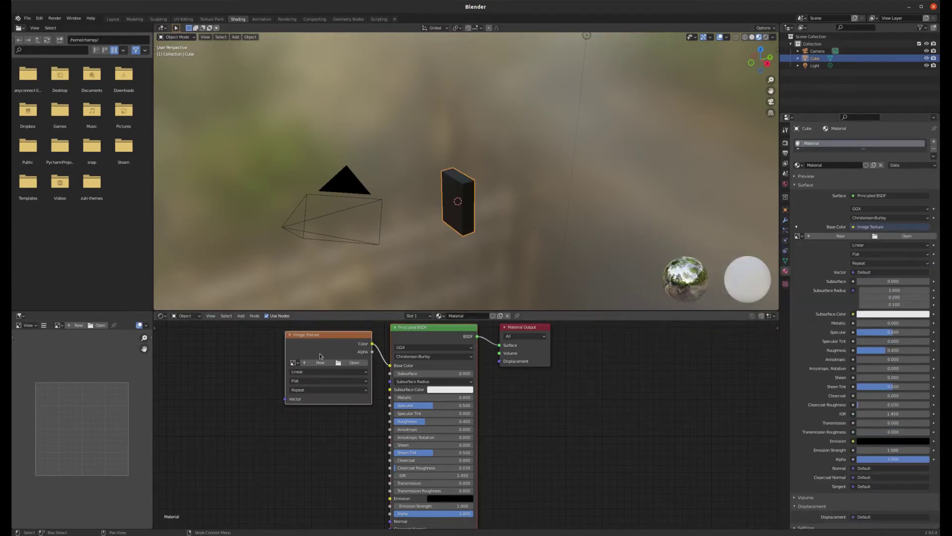
pyautogui.click(293, 363)
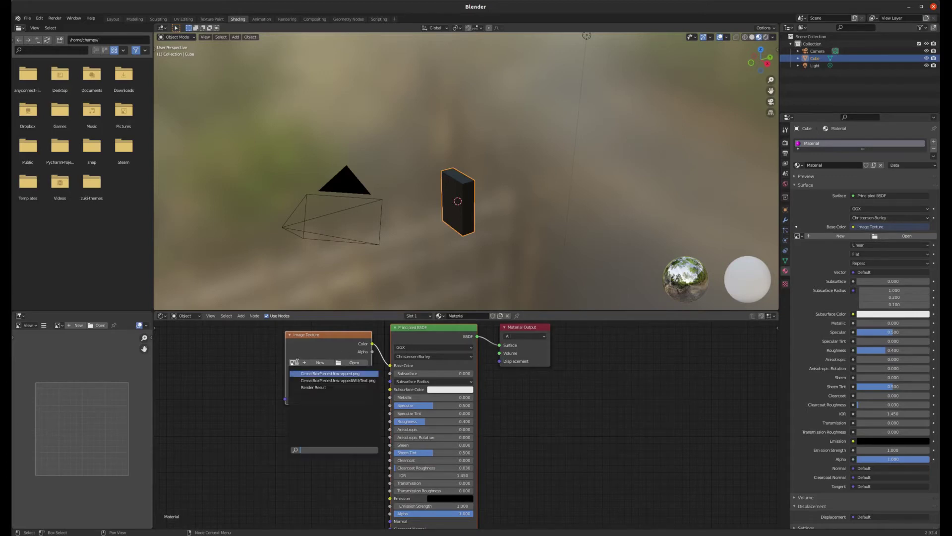
pyautogui.click(341, 375)
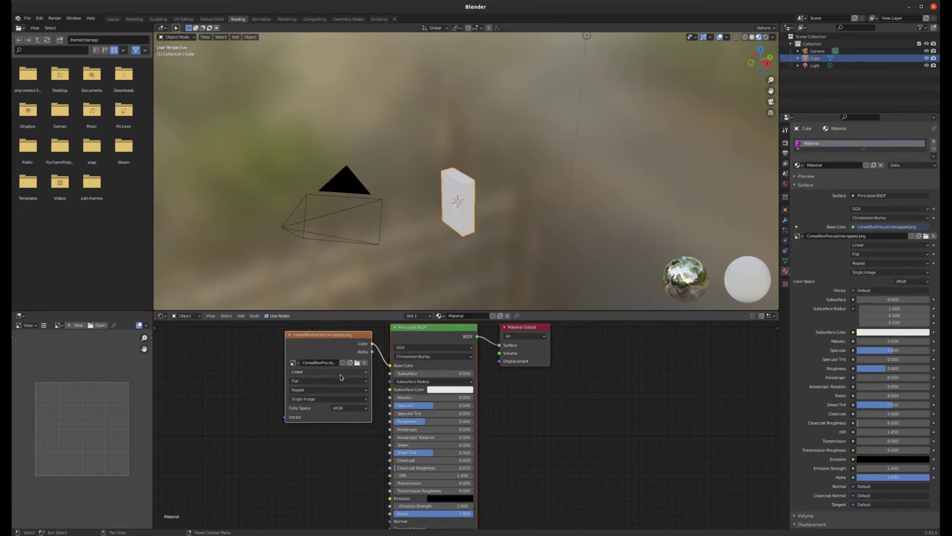
pyautogui.moveTo(479, 235); pyautogui.dragTo(477, 189, button='middle')
pyautogui.scroll(4, 484, 204)
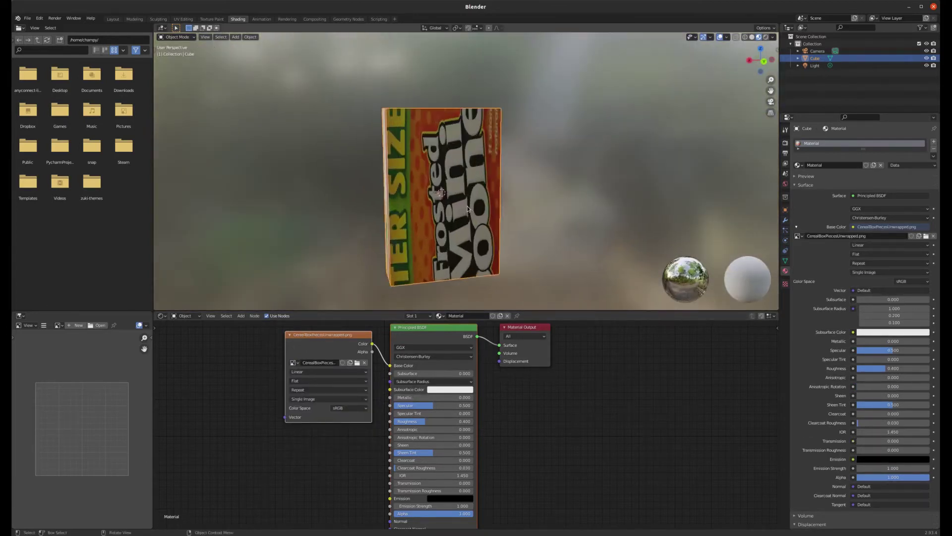
pyautogui.moveTo(497, 225); pyautogui.dragTo(436, 207, button='middle')
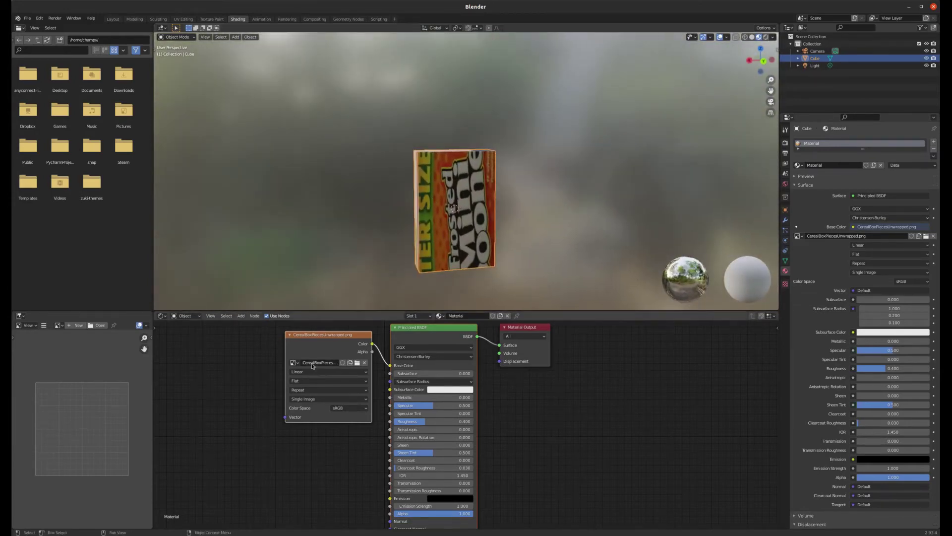
# - Load CerealBoxPiecesUnwrappedWithText.png in both the Image Texture node and the image editor
pyautogui.click(294, 362)
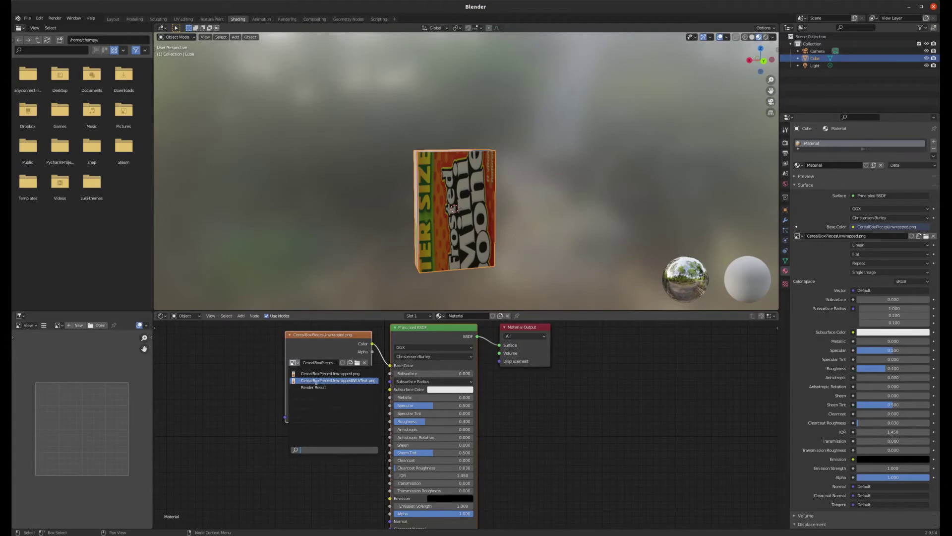
pyautogui.click(344, 380)
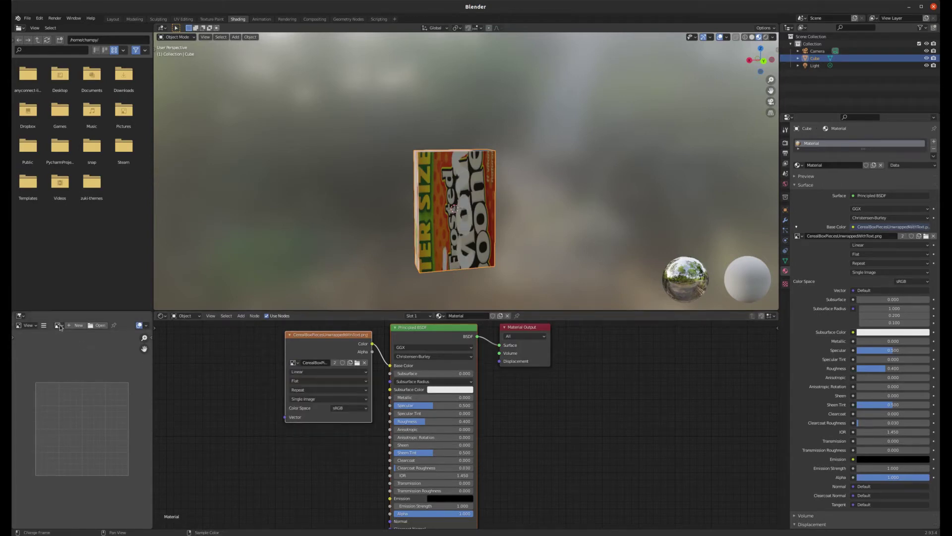
pyautogui.click(58, 325)
pyautogui.click(104, 343)
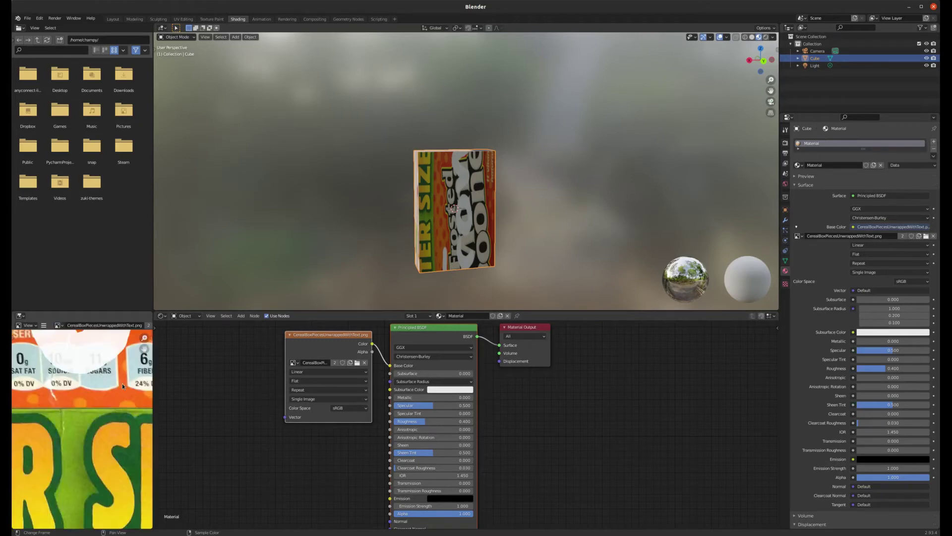
# - Widen the image panel and zoom out to show the whole unwrapped layout
pyautogui.scroll(-2, 122, 383)
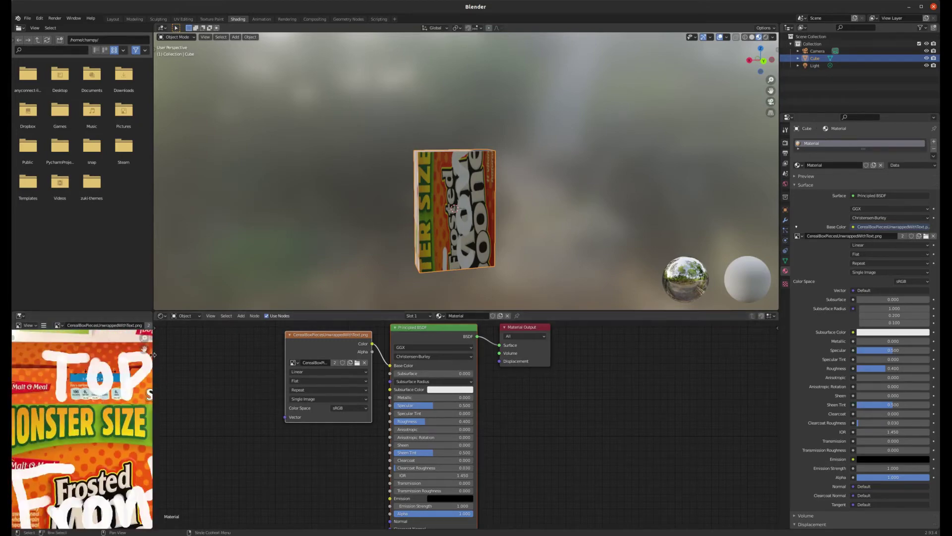
pyautogui.moveTo(154, 355); pyautogui.dragTo(242, 356)
pyautogui.scroll(-1, 108, 398)
pyautogui.scroll(-4, 109, 398)
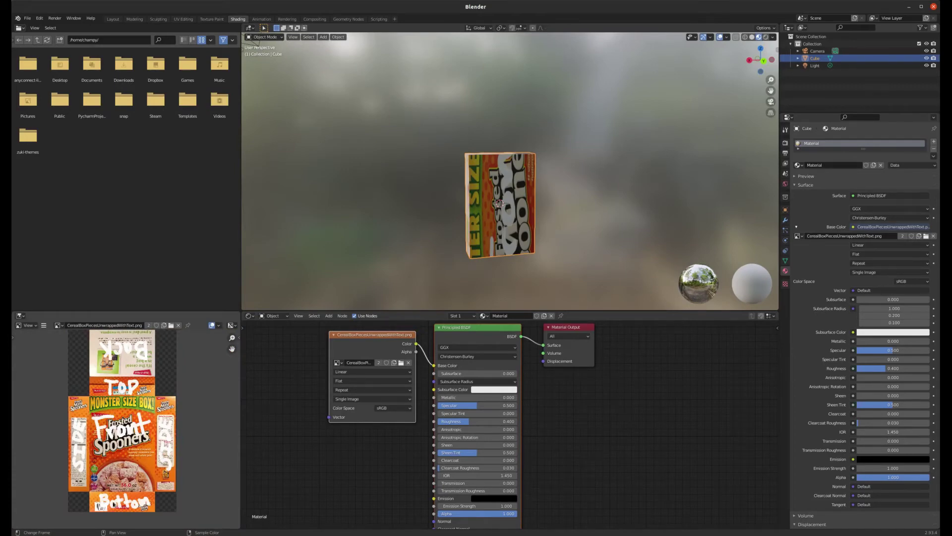
# - Inspect the textured box from the front, back and sides
pyautogui.scroll(3, 133, 394)
pyautogui.scroll(-2, 133, 395)
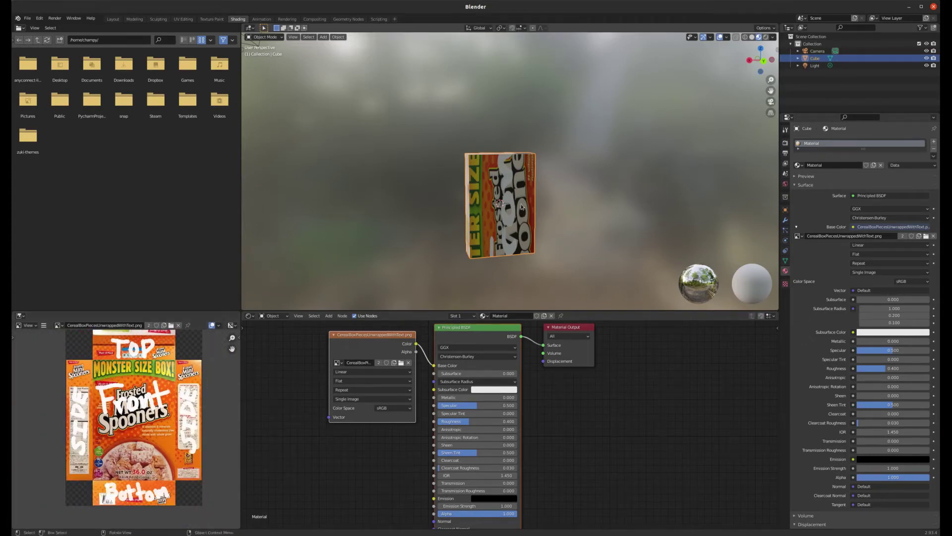
pyautogui.scroll(4, 521, 207)
pyautogui.moveTo(516, 199); pyautogui.dragTo(499, 244, button='middle')
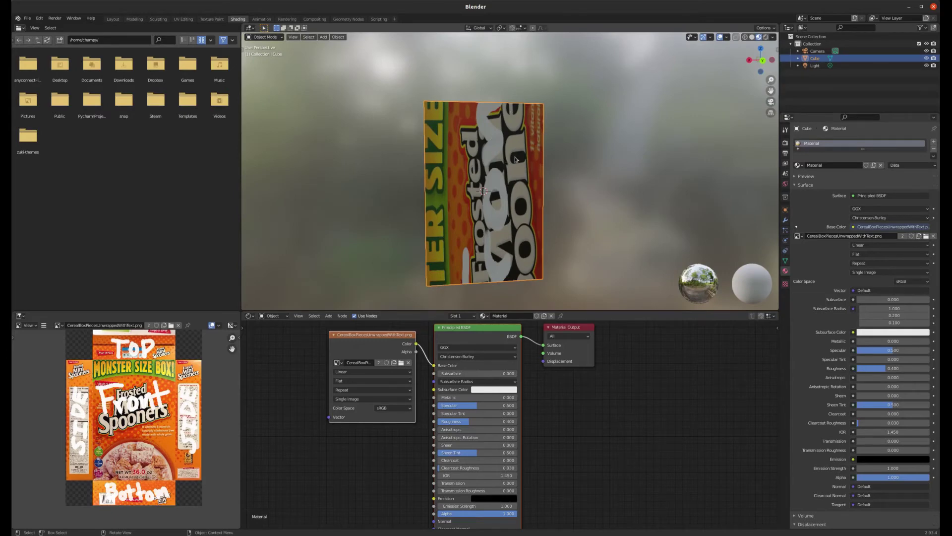
pyautogui.moveTo(540, 168); pyautogui.dragTo(457, 174, button='middle')
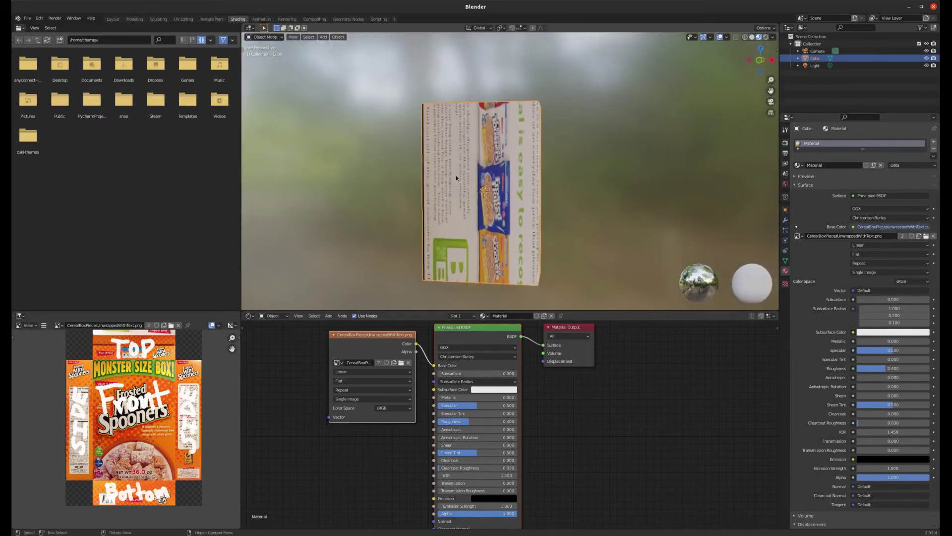
pyautogui.press('KP_1')
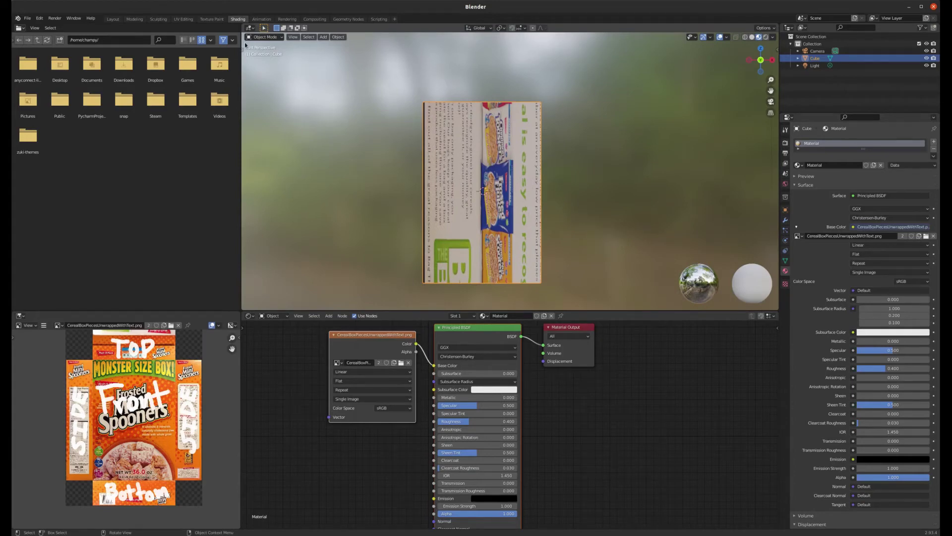
pyautogui.moveTo(500, 161); pyautogui.dragTo(535, 167, button='middle')
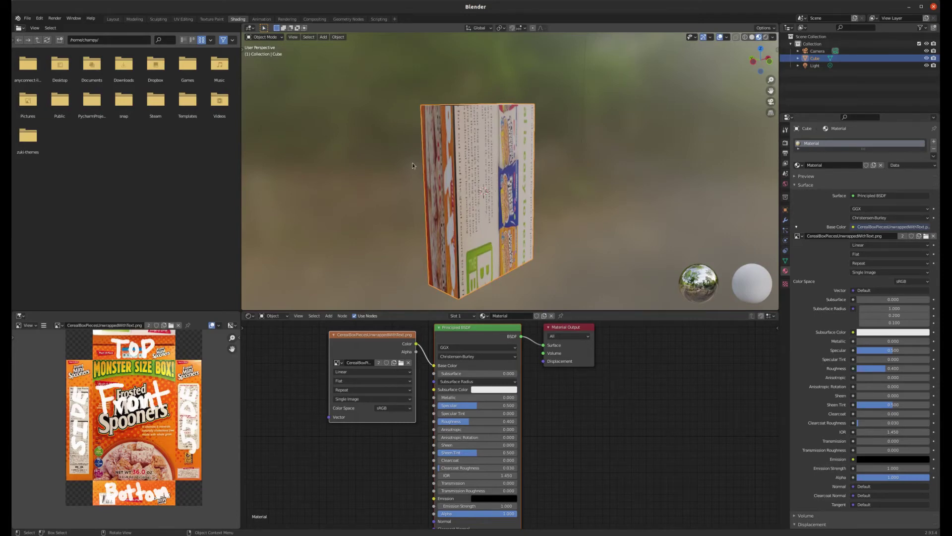
pyautogui.moveTo(413, 151); pyautogui.dragTo(504, 154, button='middle')
# - Reposition the Image Texture node and put the box into Edit Mode
pyautogui.moveTo(370, 336); pyautogui.dragTo(345, 361)
pyautogui.moveTo(527, 157)
pyautogui.mouseDown(button='middle')
pyautogui.moveTo(530, 166)
pyautogui.moveTo(516, 166)
pyautogui.mouseUp(button='middle')
pyautogui.scroll(2, 514, 149)
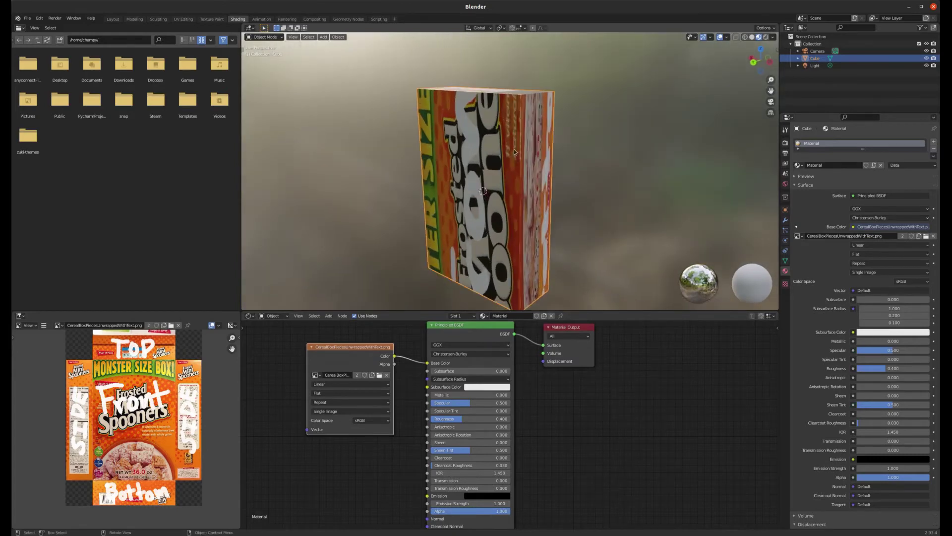
pyautogui.press('Tab')
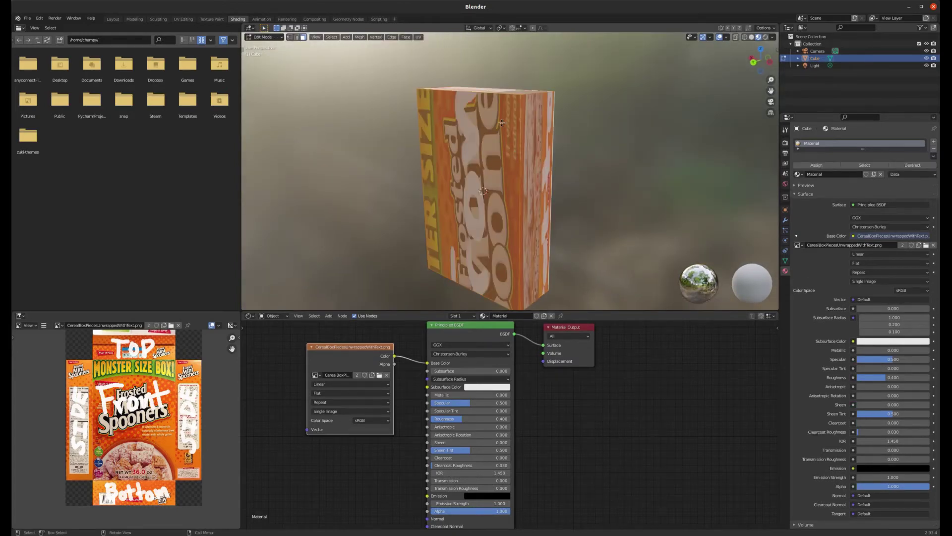
pyautogui.scroll(-1, 508, 135)
# - Switch to UV Editing and view the box in Material Preview shading
pyautogui.click(183, 19)
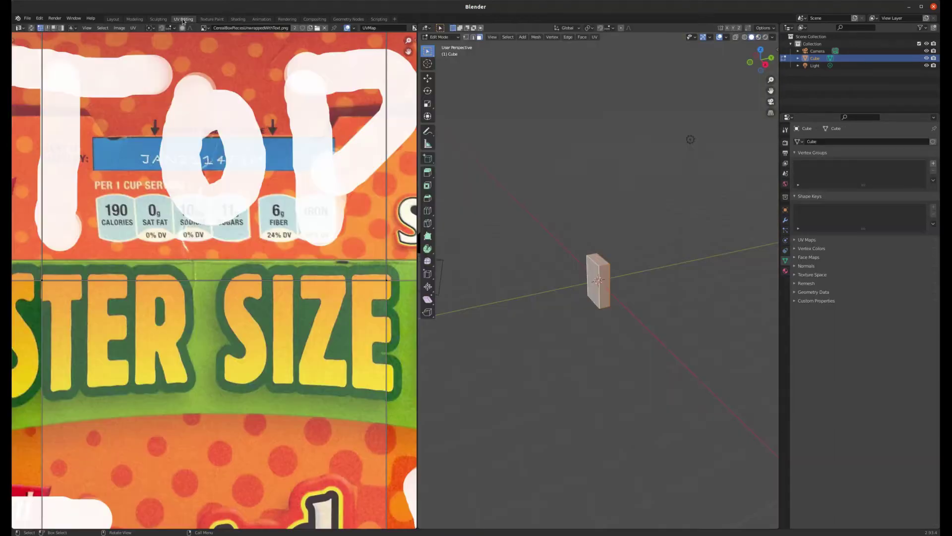
pyautogui.scroll(5, 598, 282)
pyautogui.scroll(3, 599, 282)
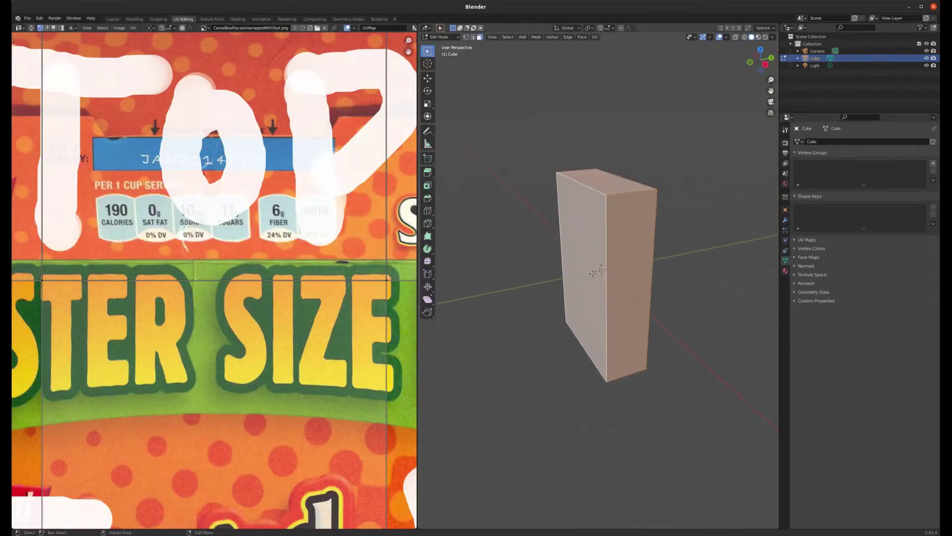
pyautogui.moveTo(599, 283); pyautogui.dragTo(613, 262, button='middle')
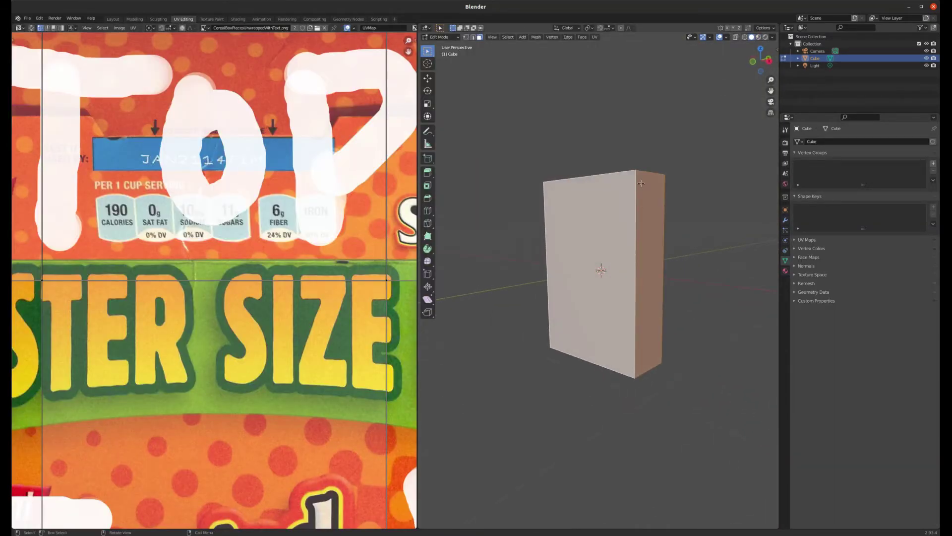
pyautogui.click(758, 37)
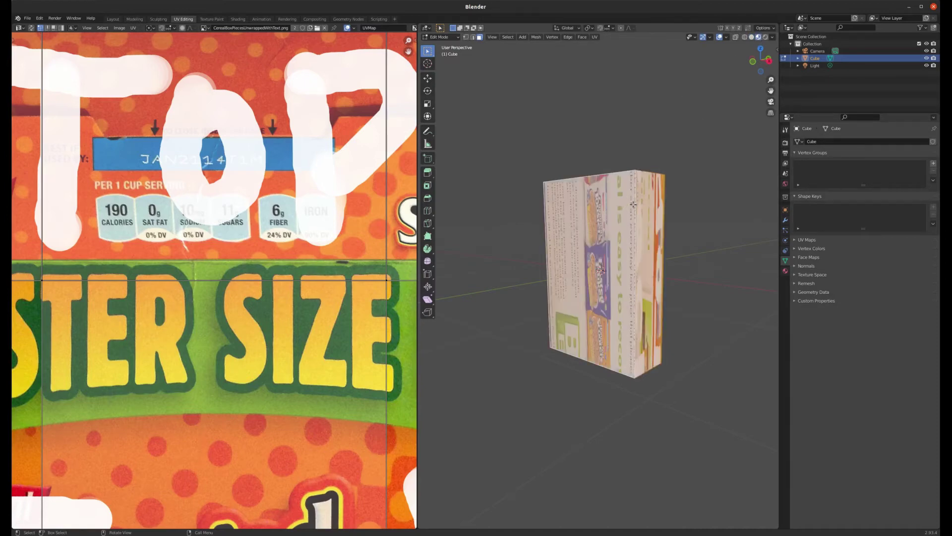
pyautogui.moveTo(633, 204); pyautogui.dragTo(624, 205, button='middle')
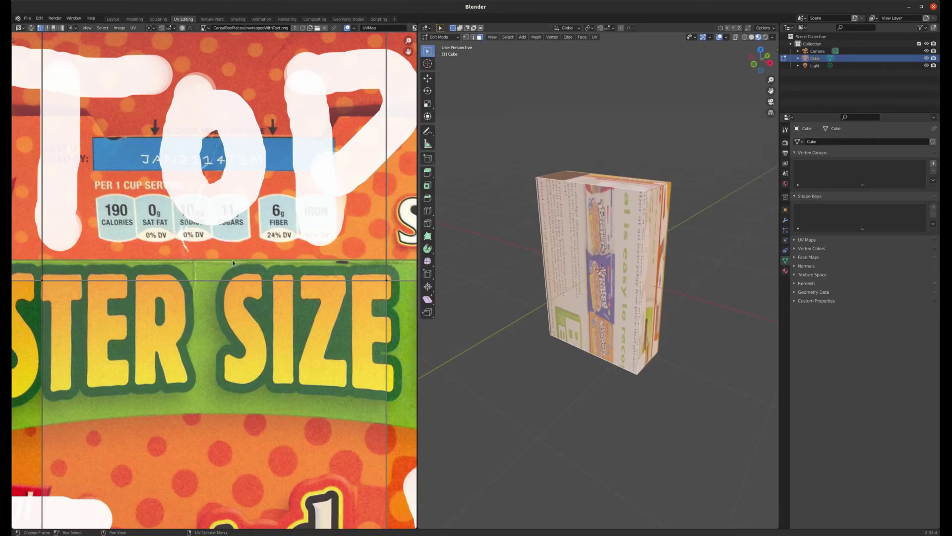
pyautogui.scroll(-10, 388, 231)
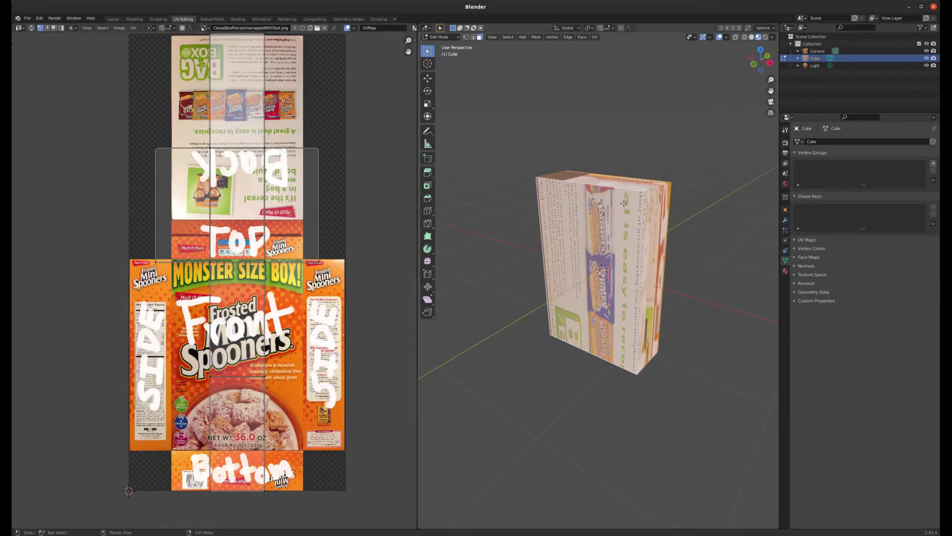
pyautogui.moveTo(565, 194); pyautogui.dragTo(614, 195, button='middle')
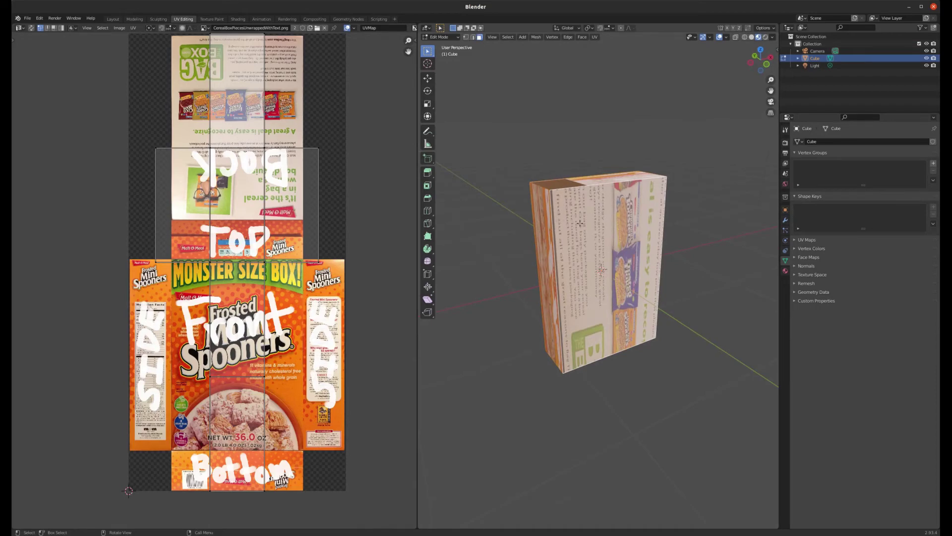
# - Select all of the box and switch to edge select mode
pyautogui.press('a')
pyautogui.scroll(2, 605, 185)
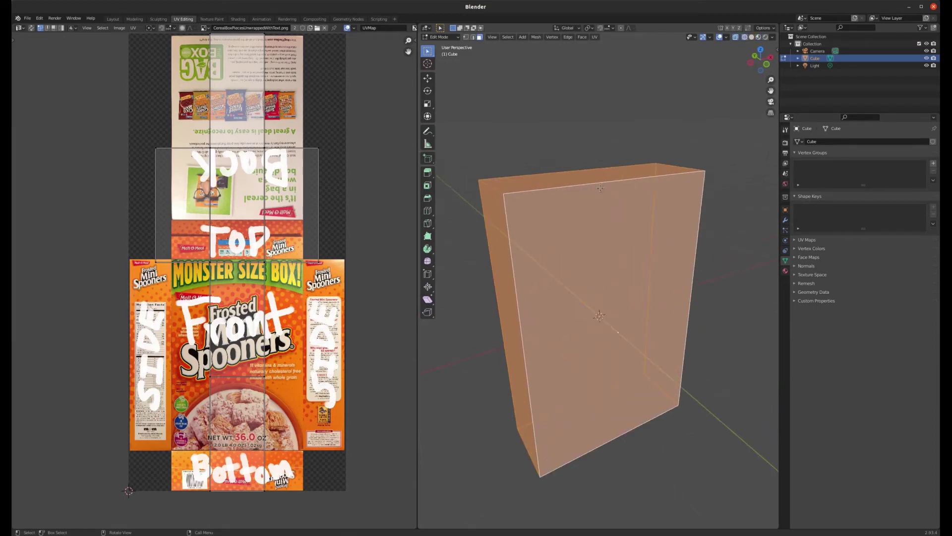
pyautogui.press('2')
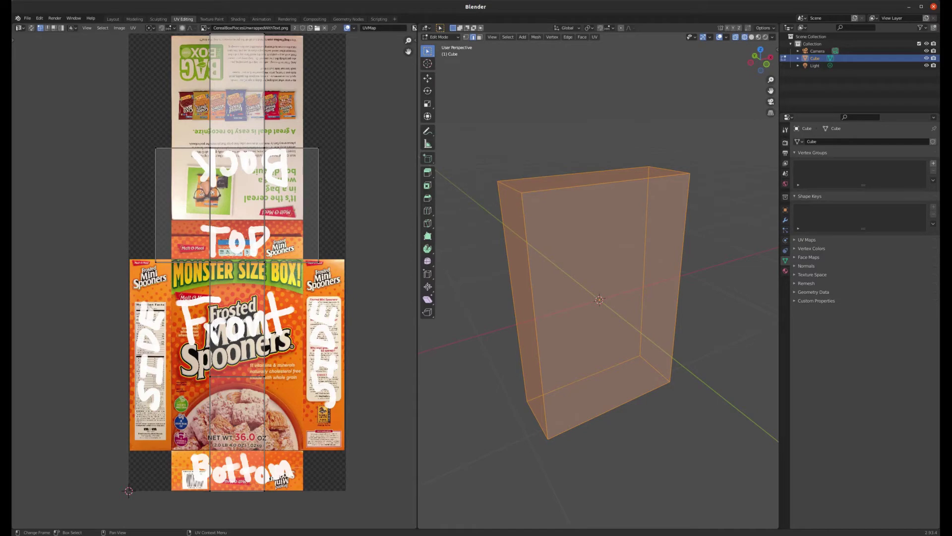
pyautogui.moveTo(570, 273); pyautogui.dragTo(585, 271, button='middle')
# - Deselect all edges with Alt+A and frame the full labelled texture in the UV editor
pyautogui.hotkey('alt', 'a')
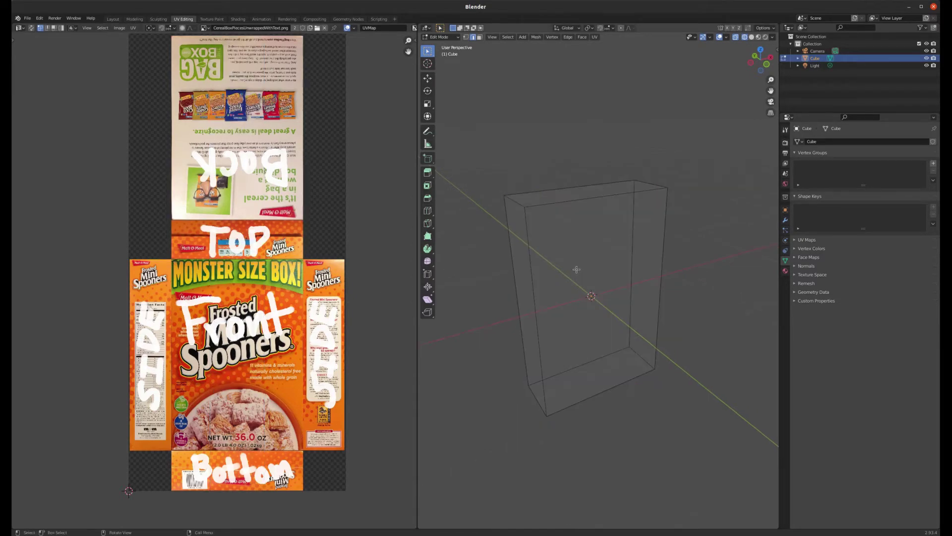
pyautogui.scroll(2, 221, 316)
pyautogui.scroll(-2, 178, 216)
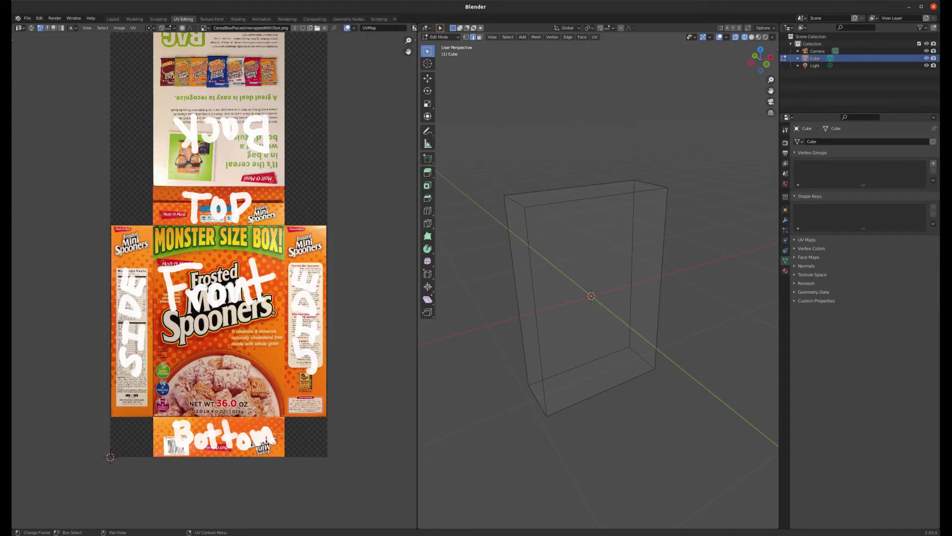
pyautogui.scroll(-2, 260, 162)
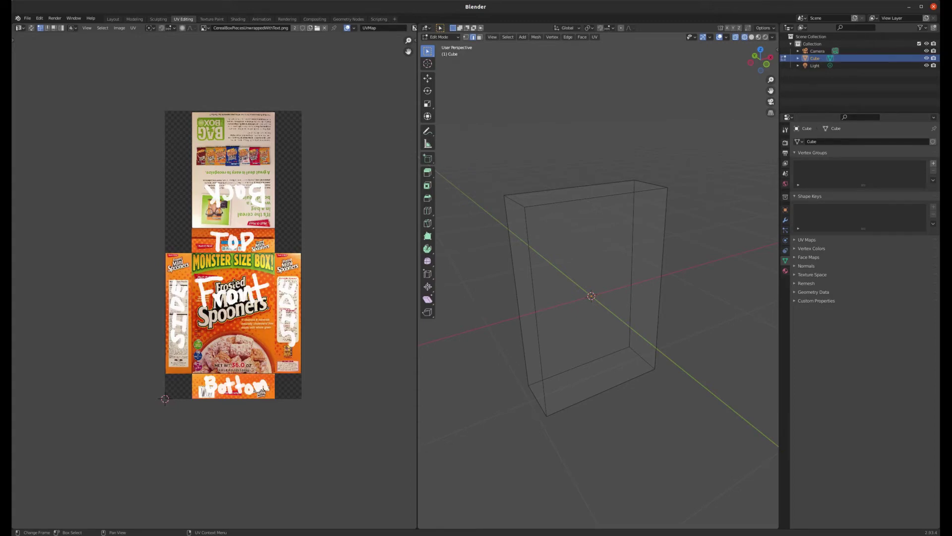
pyautogui.scroll(2, 234, 250)
pyautogui.scroll(-1, 234, 250)
pyautogui.scroll(1, 234, 250)
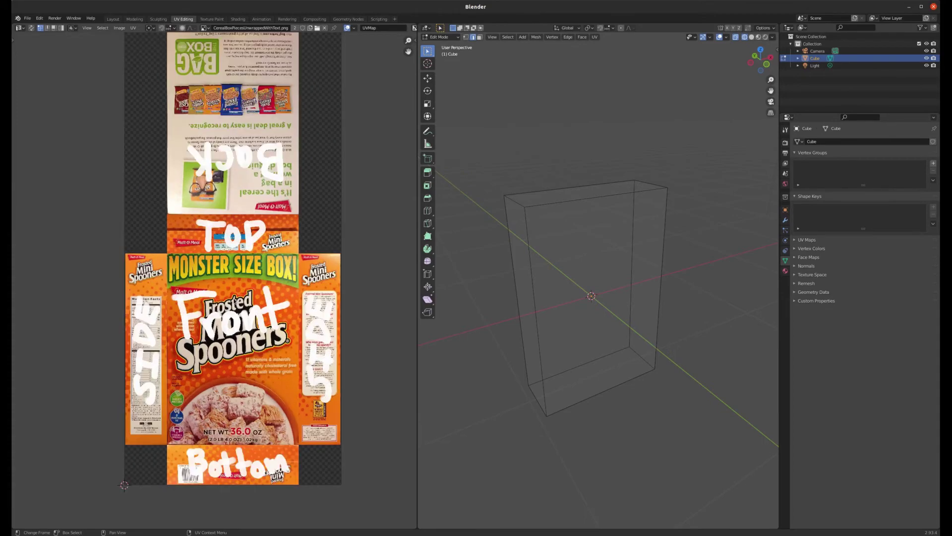
pyautogui.scroll(-1, 234, 250)
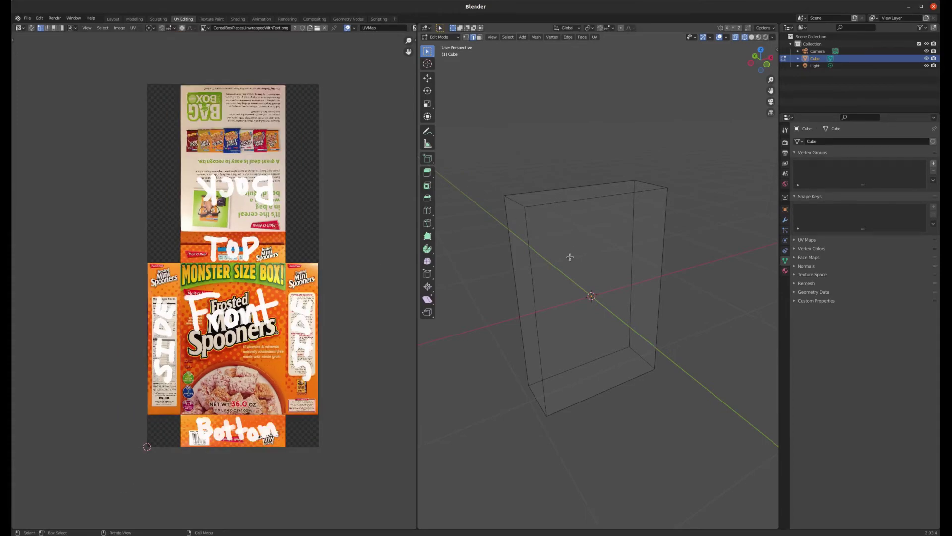
pyautogui.moveTo(570, 256); pyautogui.dragTo(594, 266, button='middle')
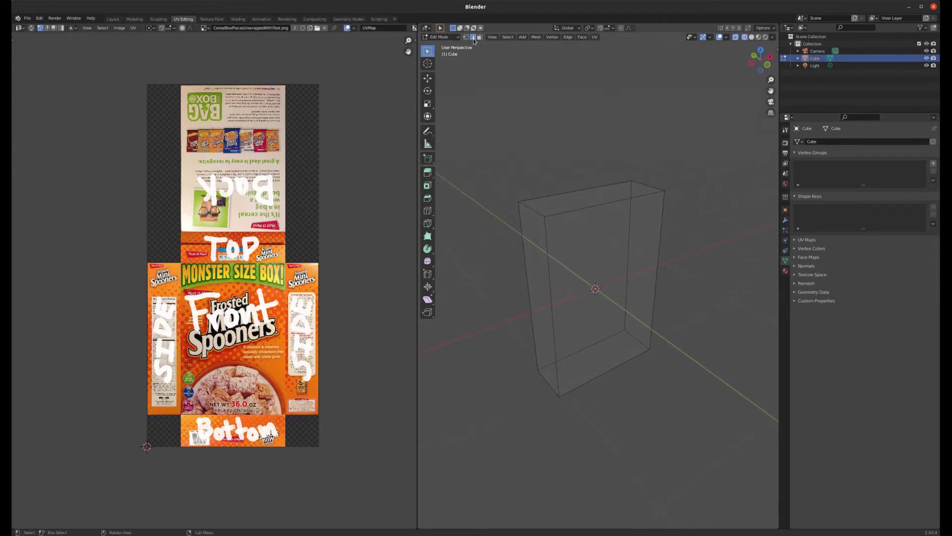
# - Select the box's top-right, back vertical, left vertical, bottom front and bottom-right edges
pyautogui.click(606, 202)
pyautogui.hotkey('alt', 'a')
pyautogui.click(647, 185)
pyautogui.keyDown('shift'); pyautogui.click(630, 230); pyautogui.keyUp('shift')
pyautogui.keyDown('shift'); pyautogui.click(528, 273); pyautogui.keyUp('shift')
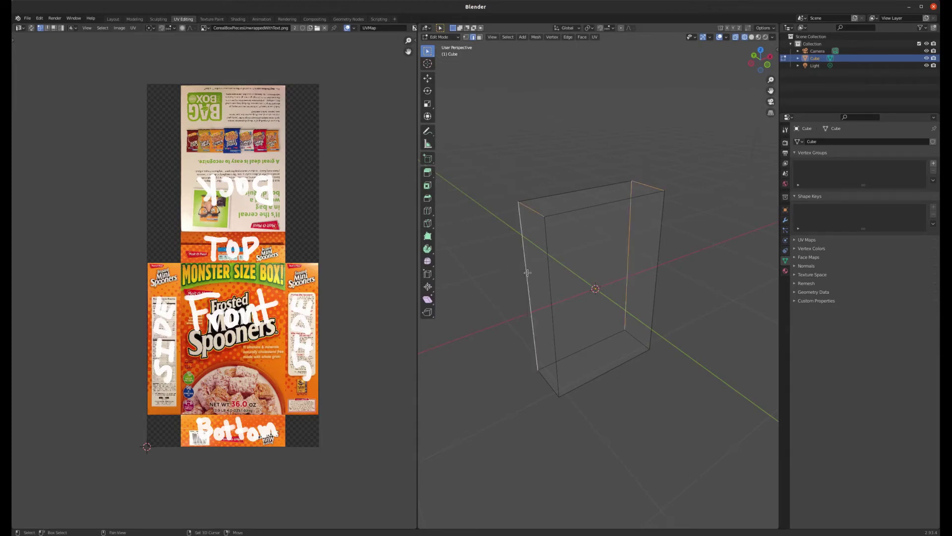
pyautogui.keyDown('shift'); pyautogui.click(585, 347); pyautogui.keyUp('shift')
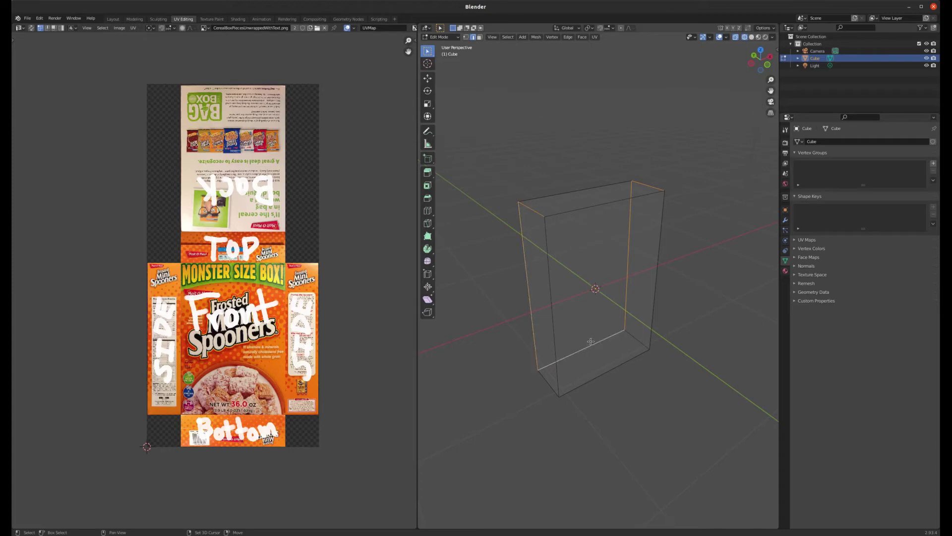
pyautogui.keyDown('shift'); pyautogui.click(644, 340); pyautogui.keyUp('shift')
# - Mark the selected edges as seams
pyautogui.click(567, 37)
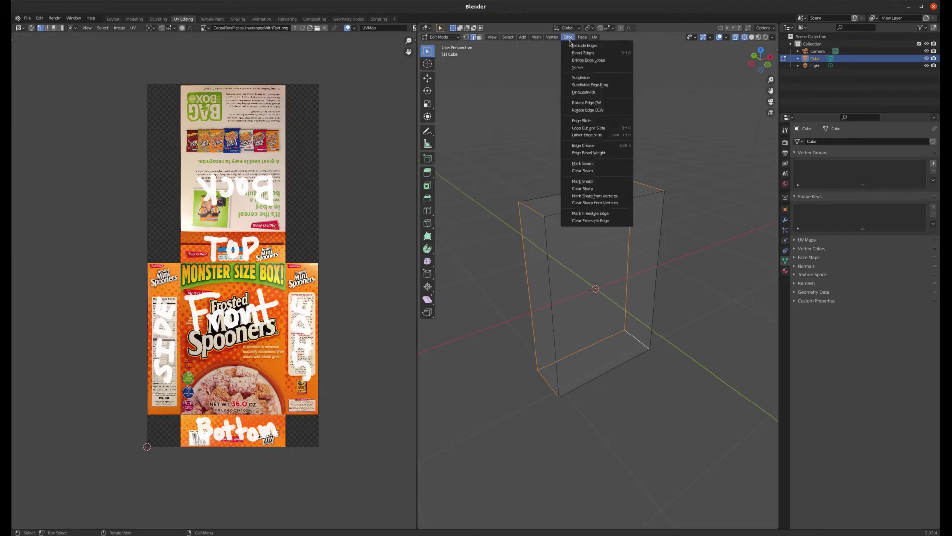
pyautogui.click(588, 164)
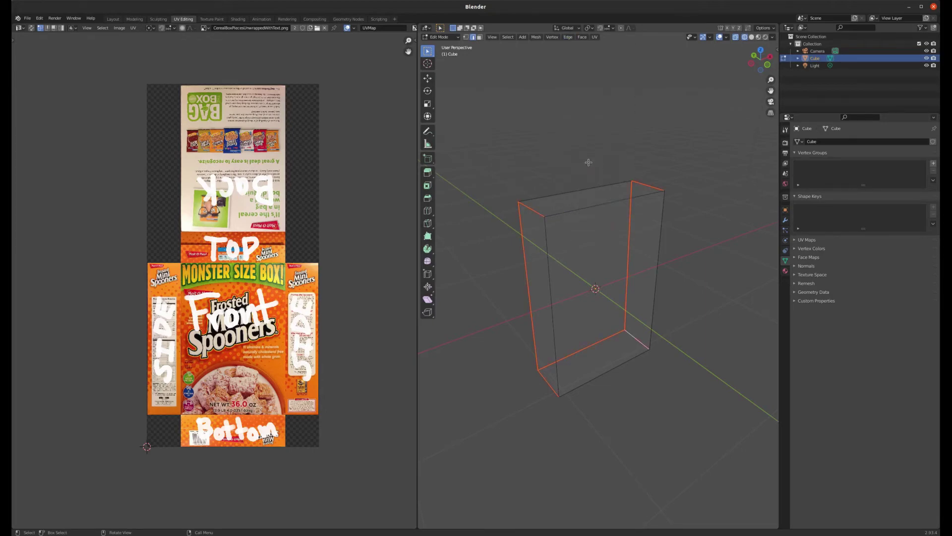
pyautogui.click(610, 231)
# - Select the whole box mesh and unwrap it along its seams
pyautogui.press('a')
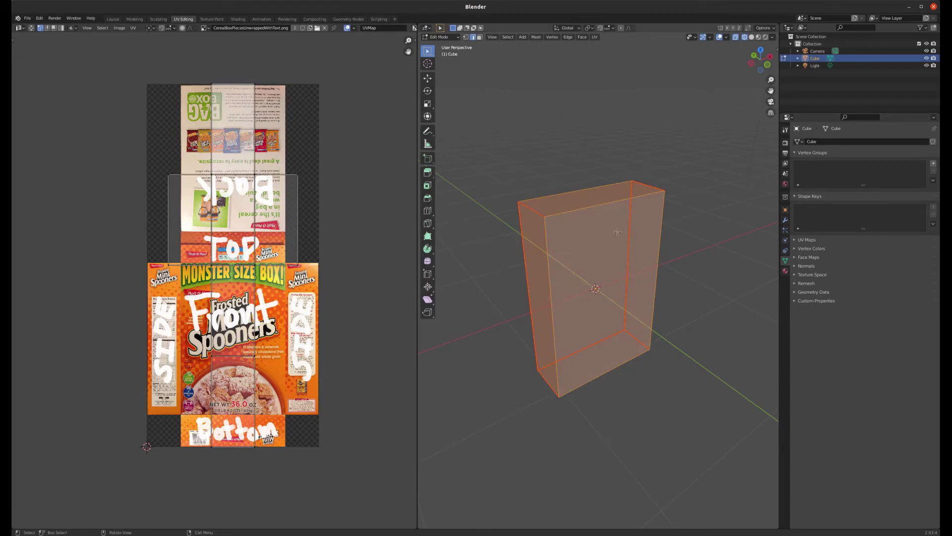
pyautogui.click(595, 37)
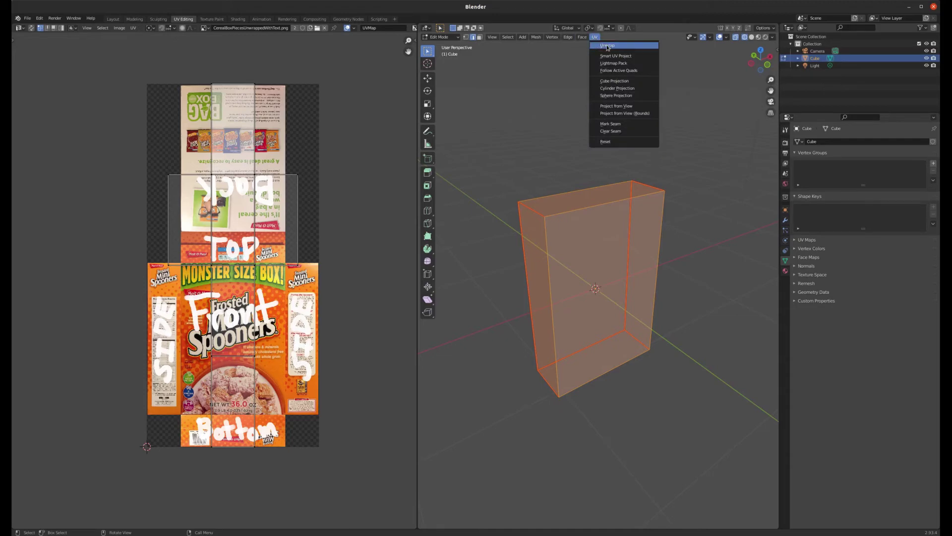
pyautogui.click(607, 45)
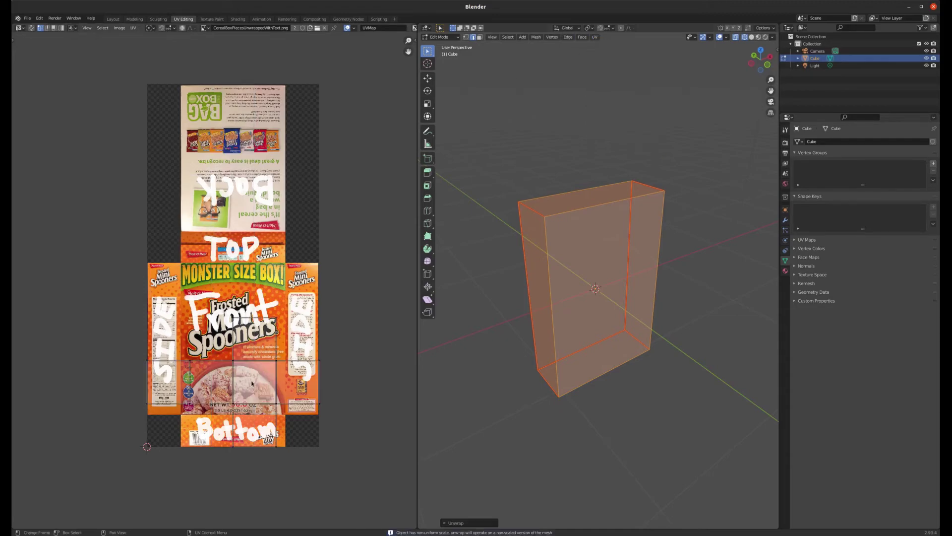
pyautogui.scroll(2, 252, 383)
pyautogui.scroll(-2, 252, 382)
pyautogui.scroll(2, 253, 372)
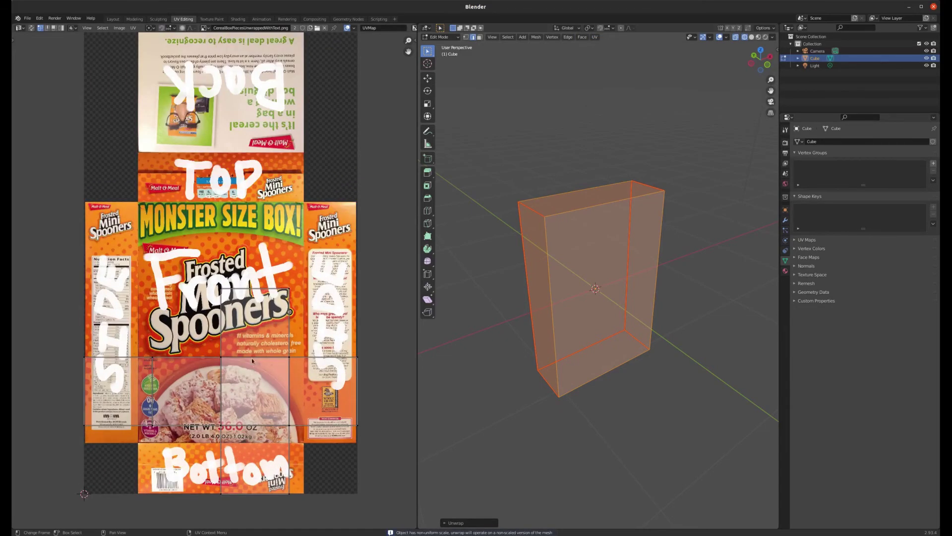
# - Move the cross-shaped UV layout to the left of the texture image, then preview the textured box
pyautogui.click(228, 369)
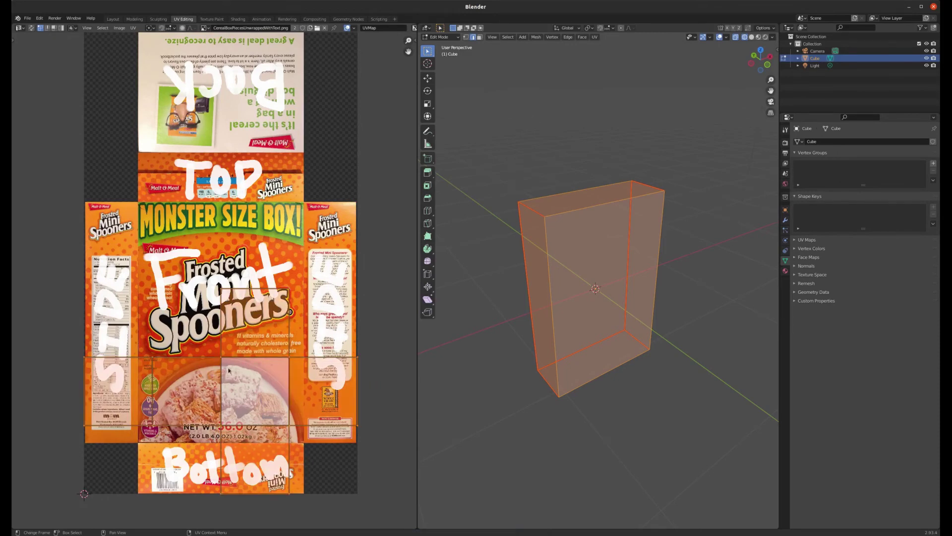
pyautogui.scroll(-3, 264, 383)
pyautogui.press('g')
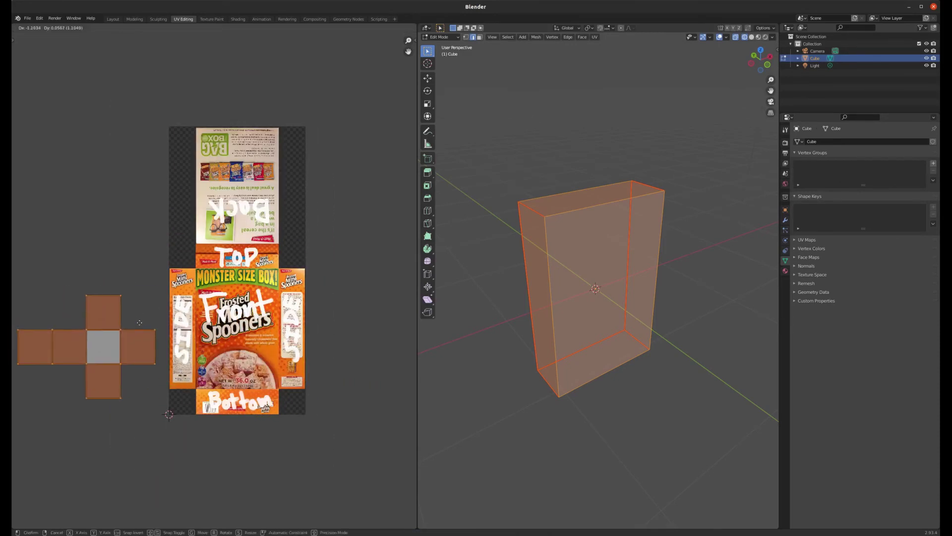
pyautogui.click(197, 326)
pyautogui.scroll(-3, 347, 337)
pyautogui.scroll(5, 243, 330)
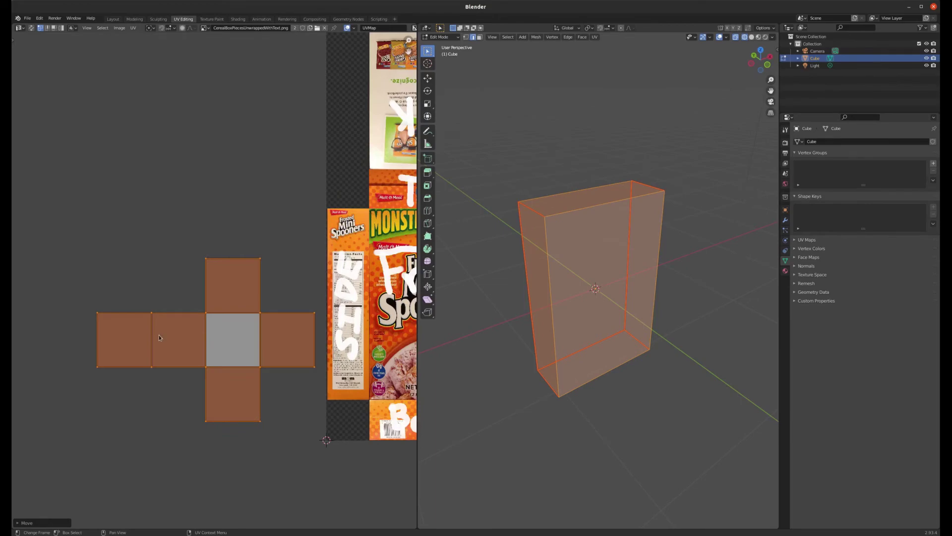
pyautogui.scroll(-2, 235, 315)
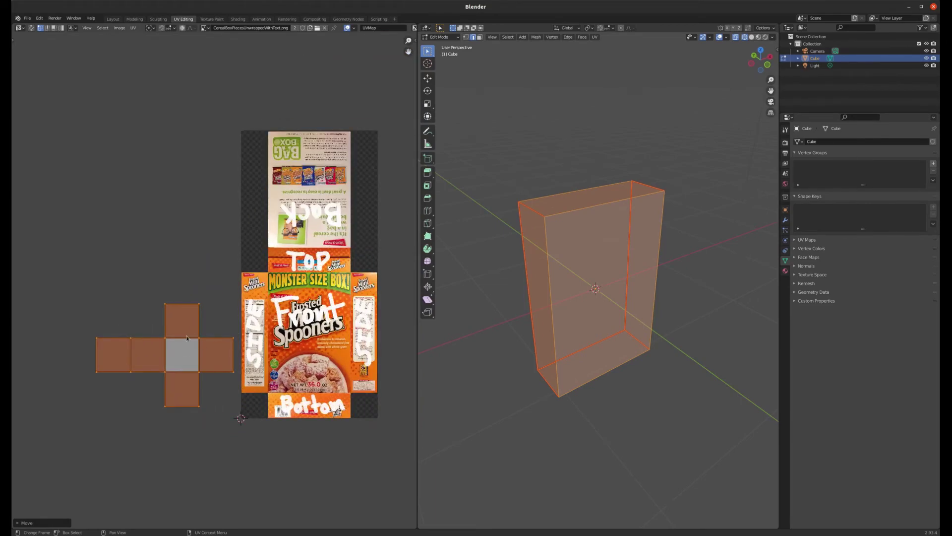
pyautogui.click(759, 37)
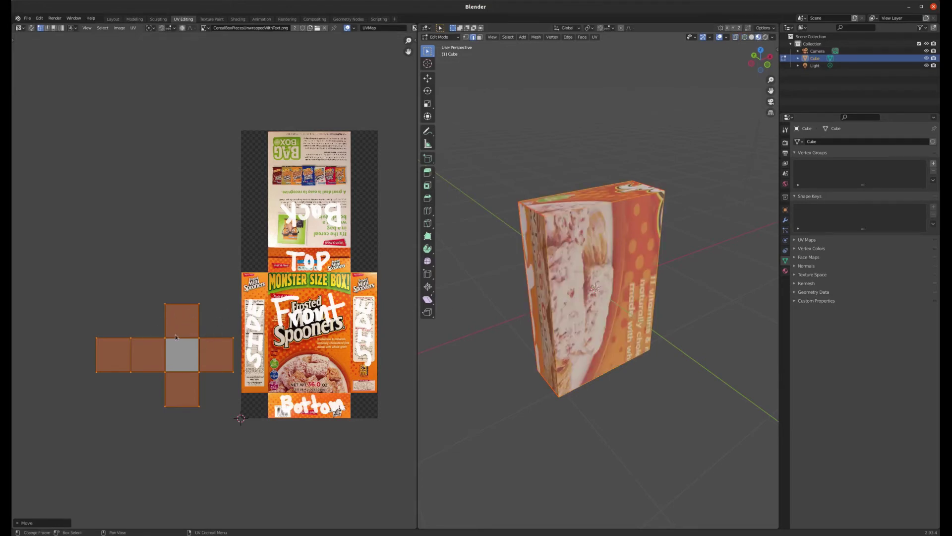
# - Rotate the UV layout 90 degrees and check its transform values in the sidebar
pyautogui.scroll(1, 157, 340)
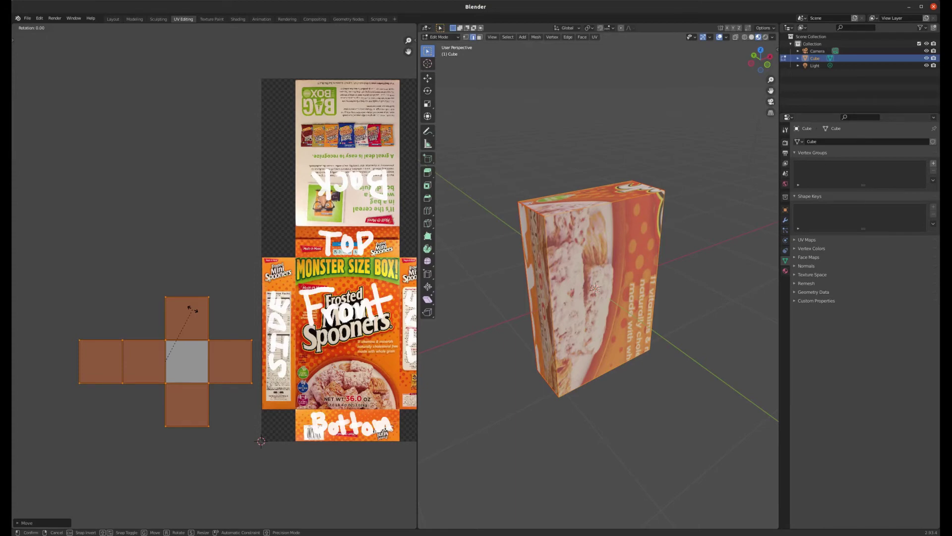
pyautogui.write('r90')
pyautogui.press('Return')
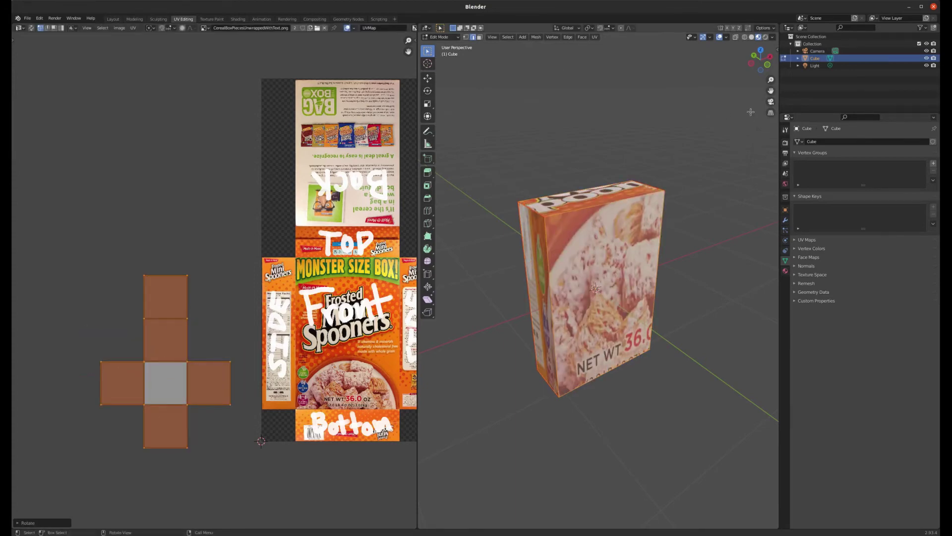
pyautogui.press('n')
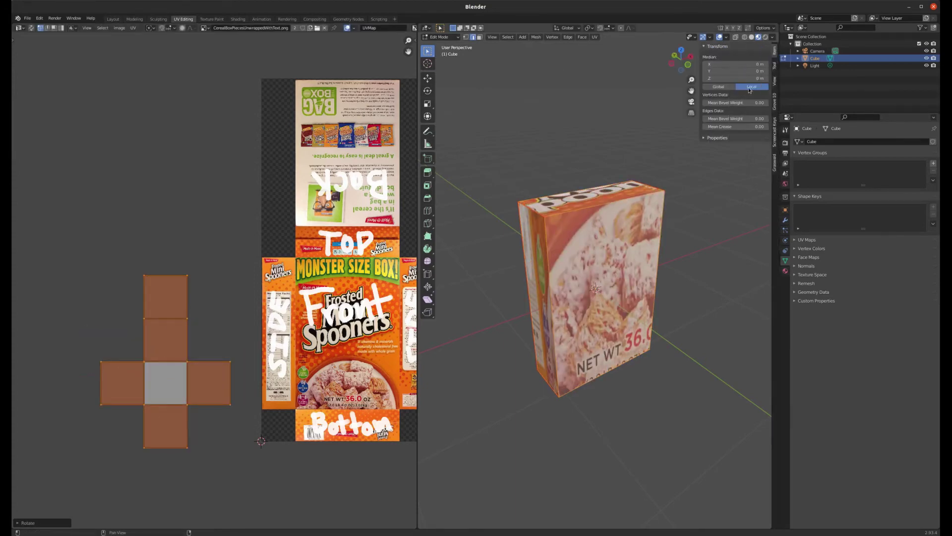
pyautogui.click(774, 131)
pyautogui.click(775, 50)
# - Move the rotated layout over the box artwork and select its front column of faces
pyautogui.scroll(-1, 130, 370)
pyautogui.press('g')
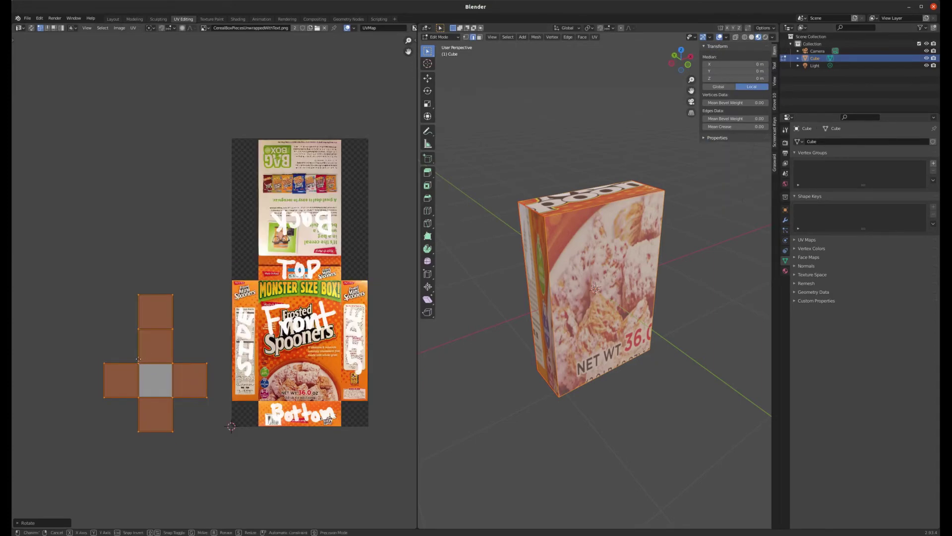
pyautogui.click(284, 320)
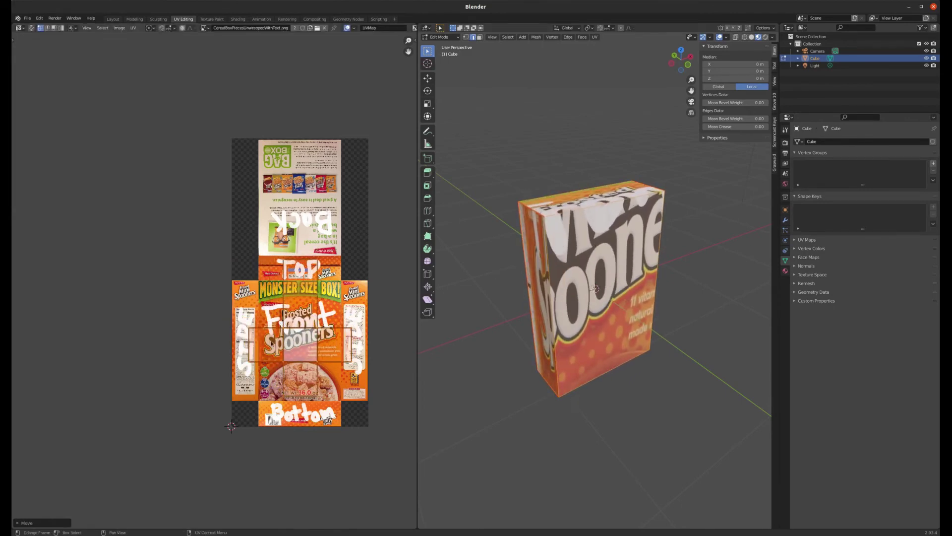
pyautogui.scroll(2, 313, 331)
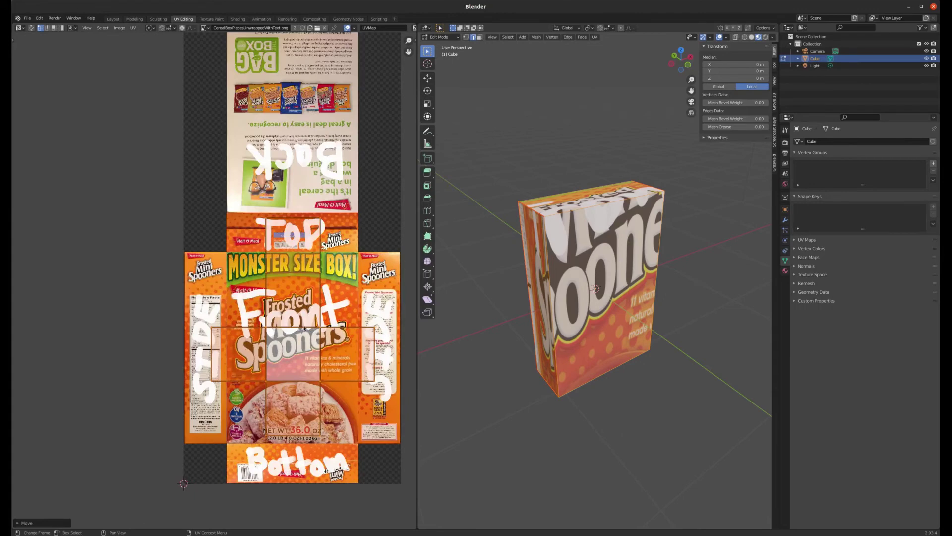
pyautogui.scroll(-1, 299, 324)
pyautogui.click(318, 317)
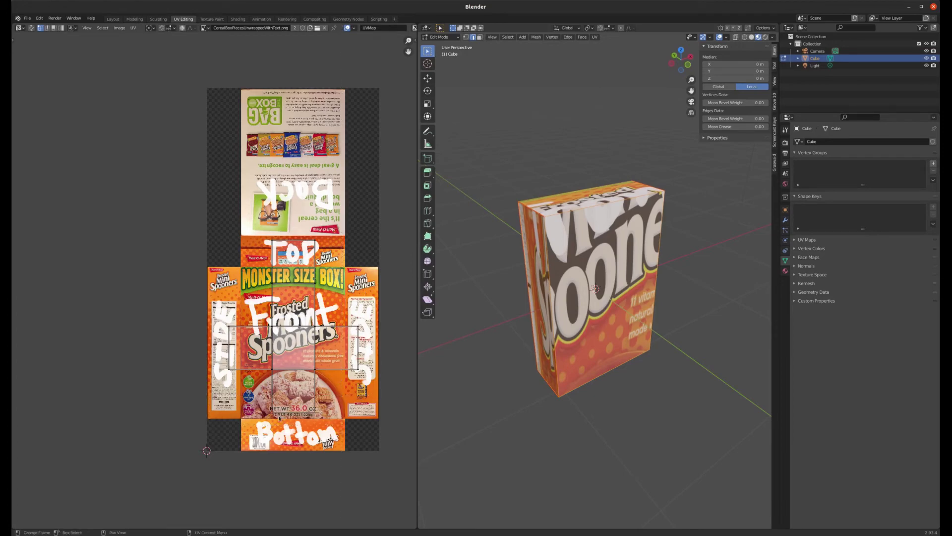
# - Slide the front UV strip vertically along Y to reposition the front artwork
pyautogui.press('g')
pyautogui.press('y')
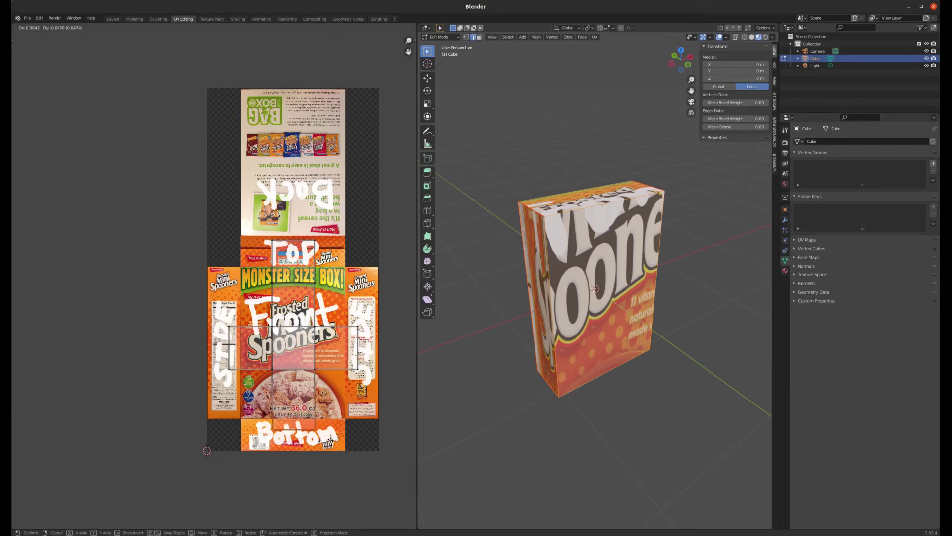
pyautogui.moveTo(326, 395); pyautogui.dragTo(327, 414)
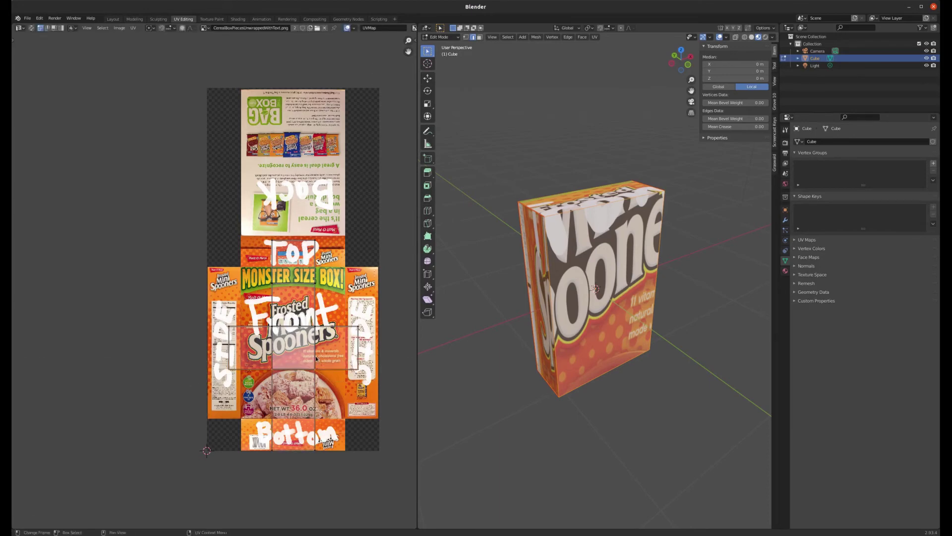
pyautogui.moveTo(316, 357); pyautogui.dragTo(317, 404)
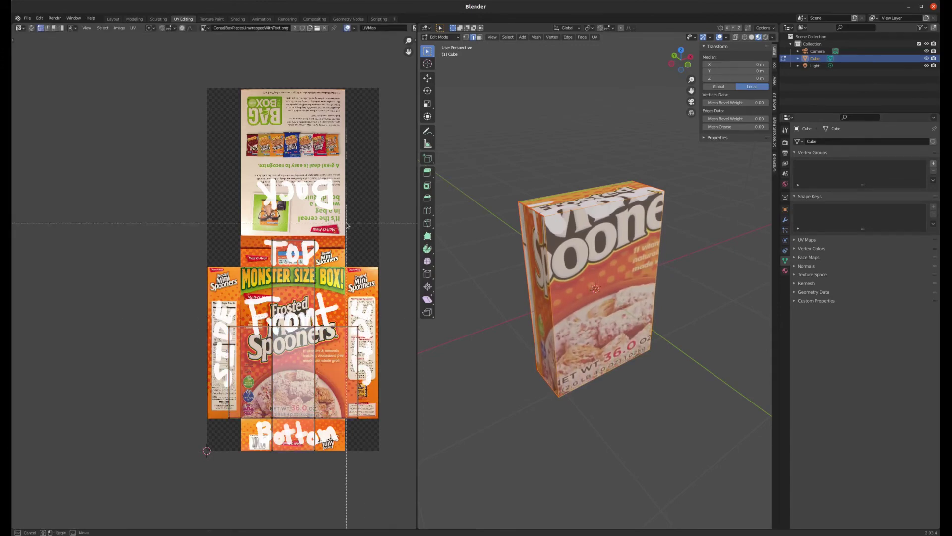
pyautogui.press('g')
pyautogui.press('y')
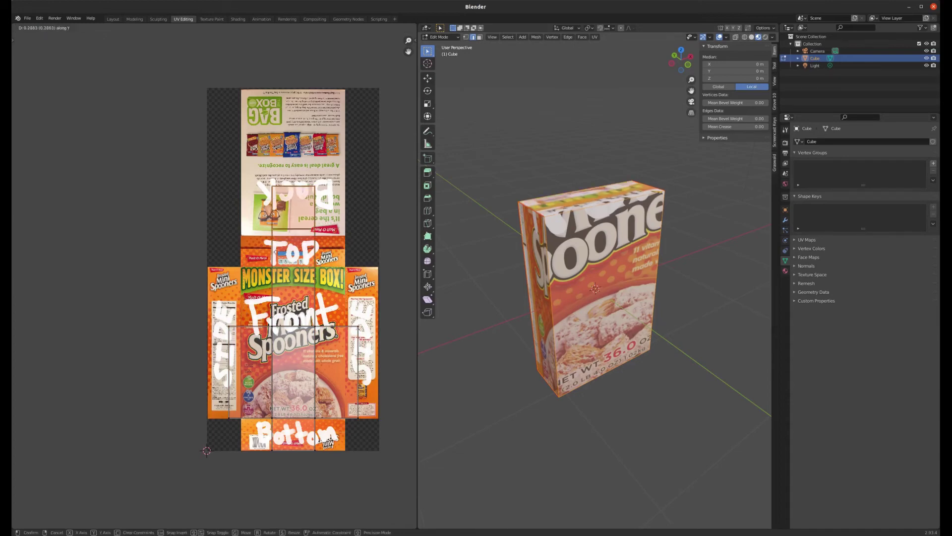
pyautogui.click(284, 161)
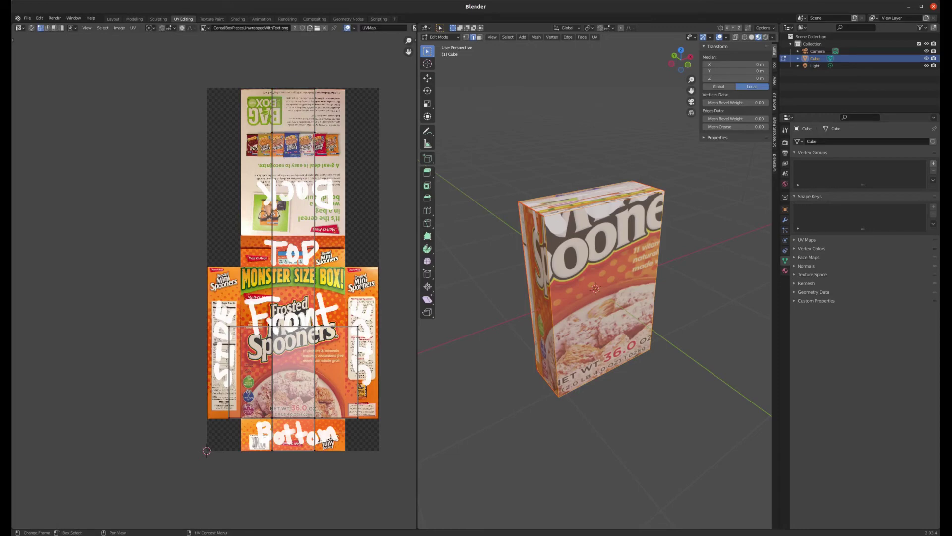
# - Nudge the front strip along Y twice more until MONSTER SIZE and Frosted Spooners show
pyautogui.press('g')
pyautogui.press('y')
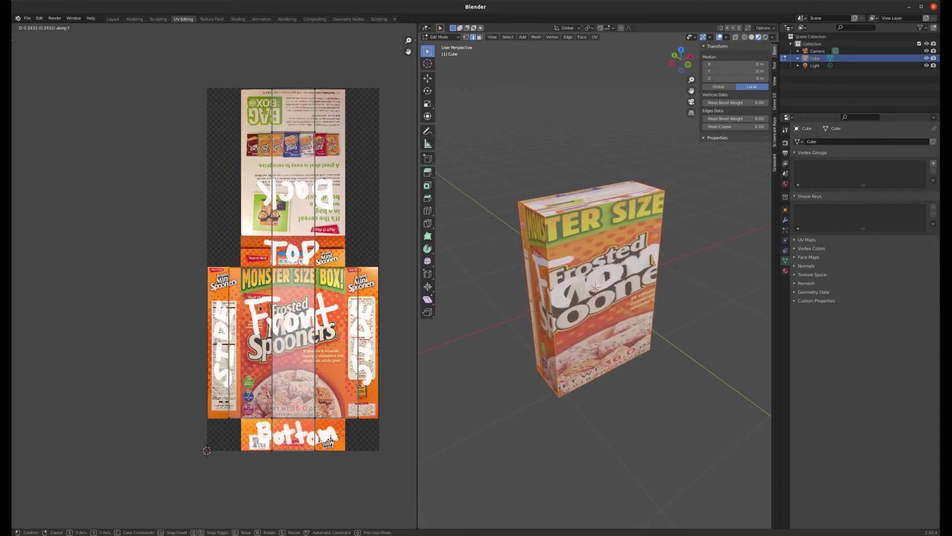
pyautogui.click(260, 307)
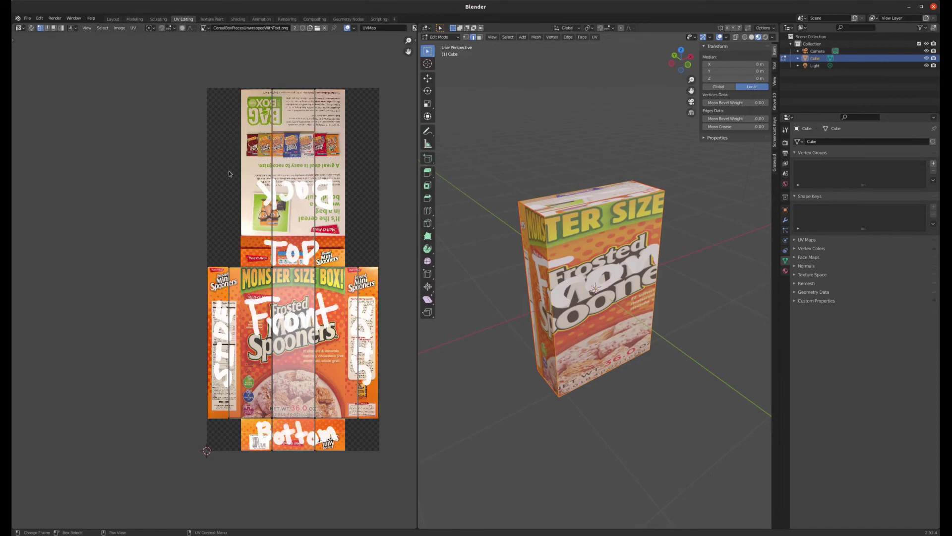
pyautogui.press('g')
pyautogui.press('y')
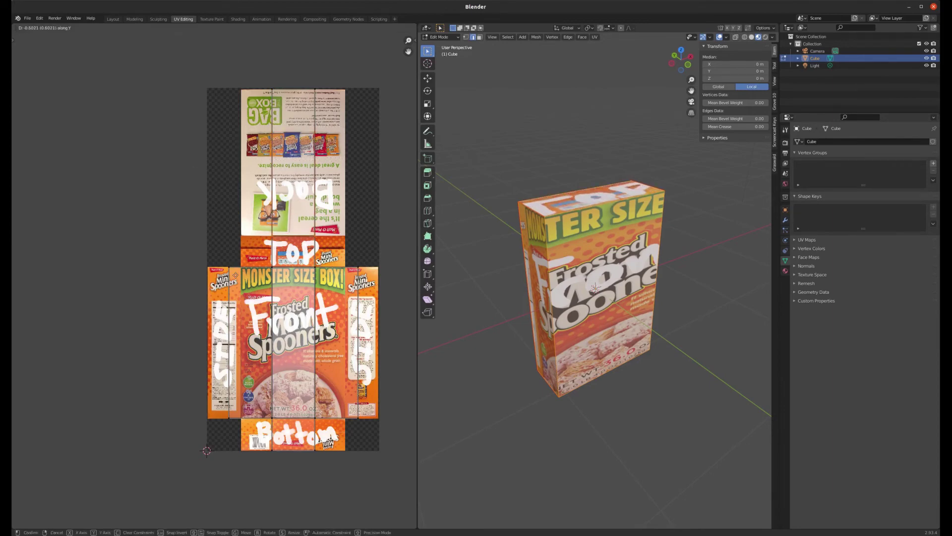
pyautogui.press('Return')
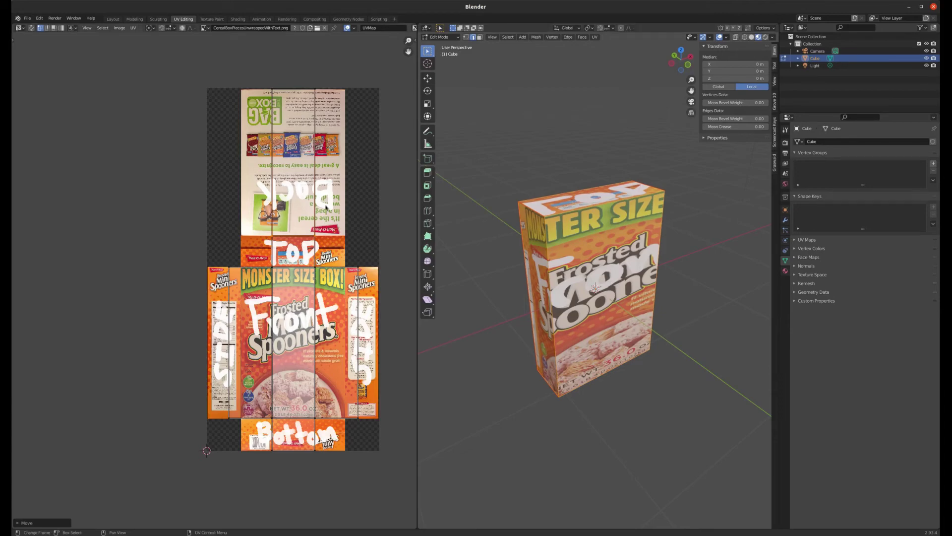
# - Box-select the right and left UV strips and shift each one sideways
pyautogui.press('b')
pyautogui.moveTo(340, 195); pyautogui.dragTo(383, 471)
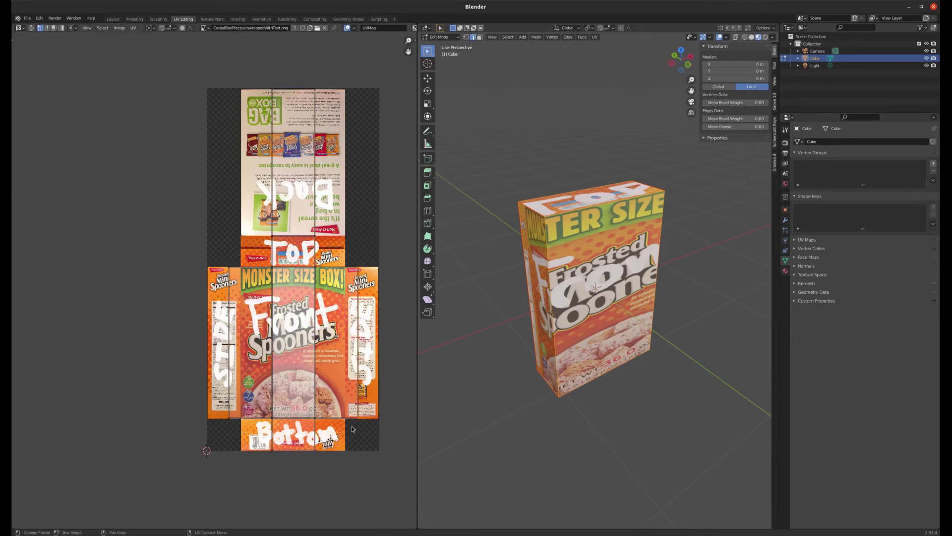
pyautogui.press('g')
pyautogui.press('x')
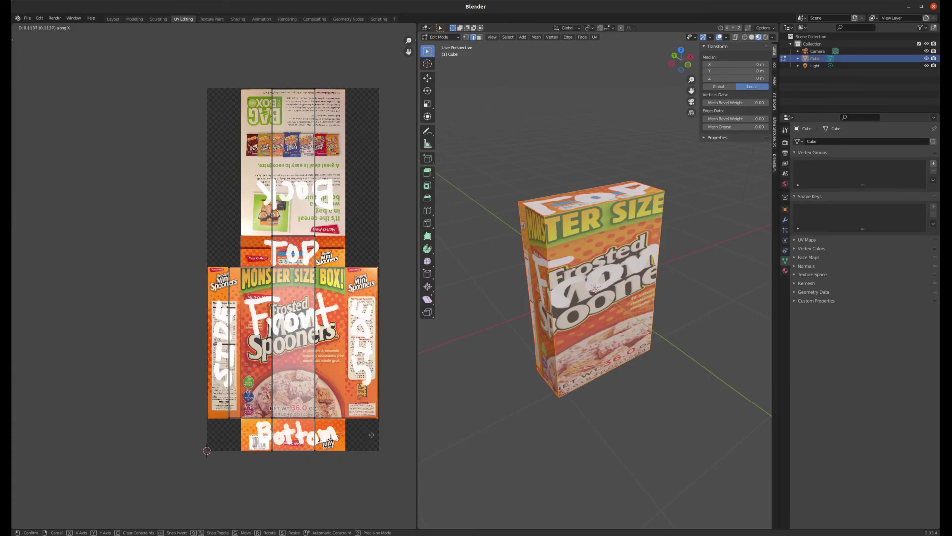
pyautogui.click(372, 435)
pyautogui.moveTo(239, 244); pyautogui.dragTo(199, 446)
pyautogui.press('g')
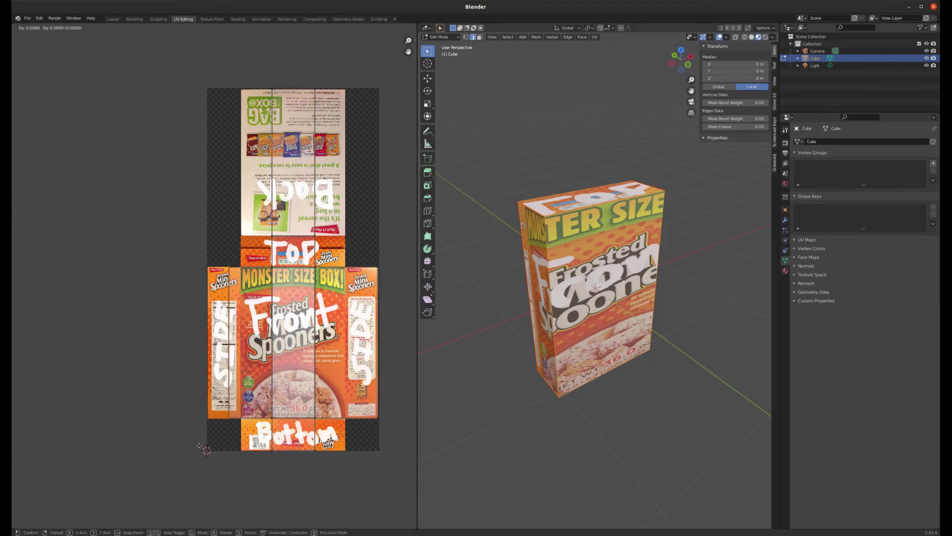
pyautogui.click(179, 448)
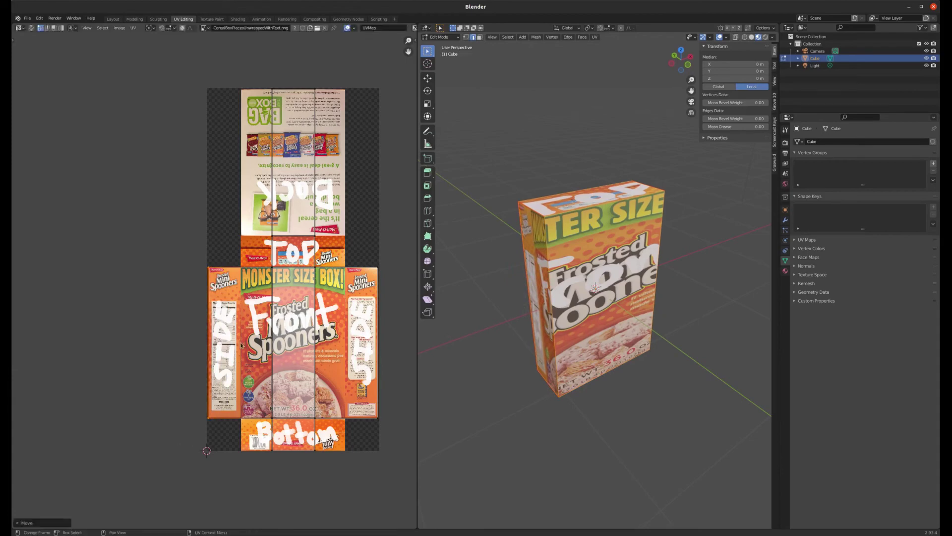
# - Shift the middle column's UV edges horizontally twice to centre the front artwork
pyautogui.moveTo(286, 72); pyautogui.dragTo(244, 469)
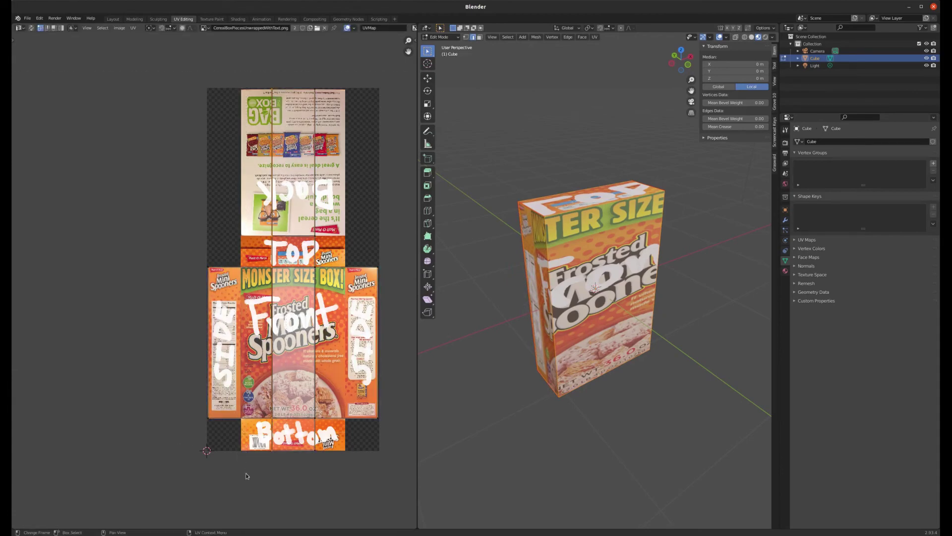
pyautogui.press('g')
pyautogui.press('x')
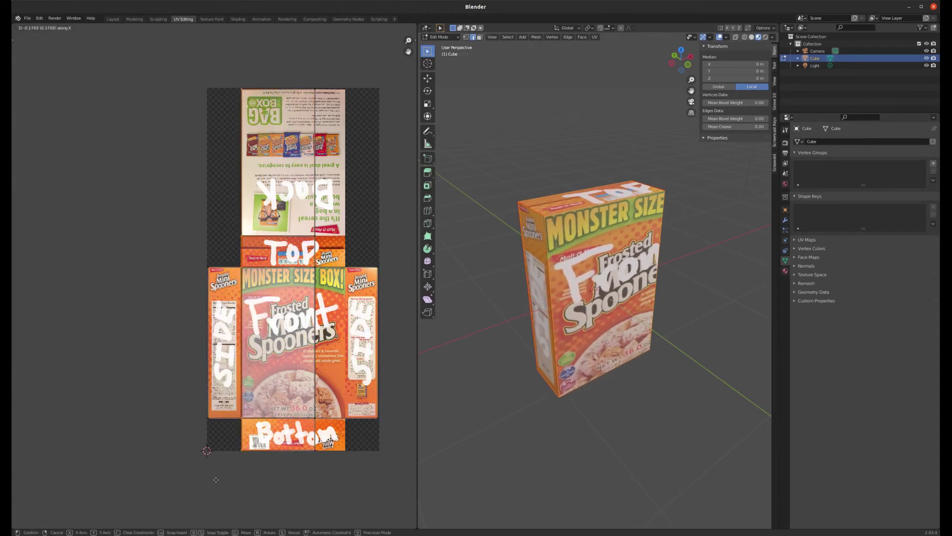
pyautogui.click(216, 479)
pyautogui.moveTo(338, 62); pyautogui.dragTo(283, 464)
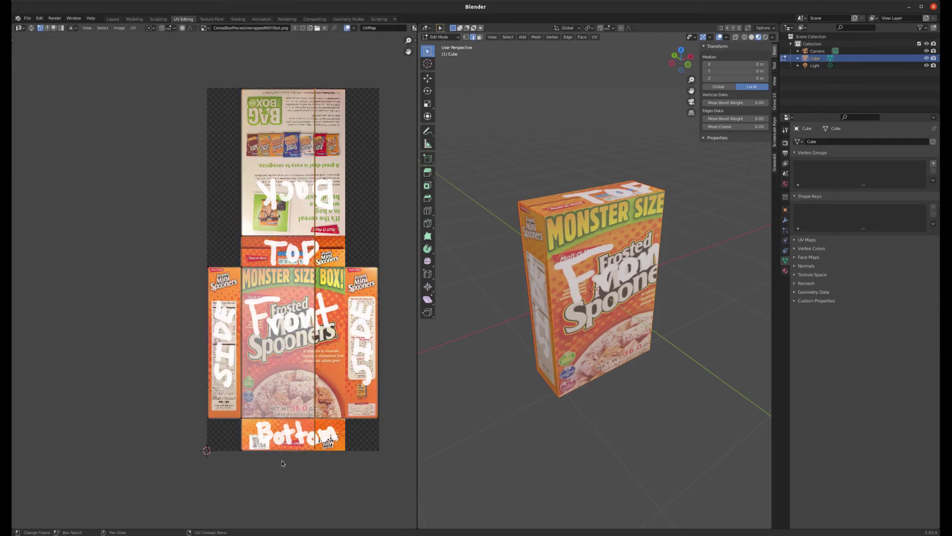
pyautogui.press('g')
pyautogui.press('x')
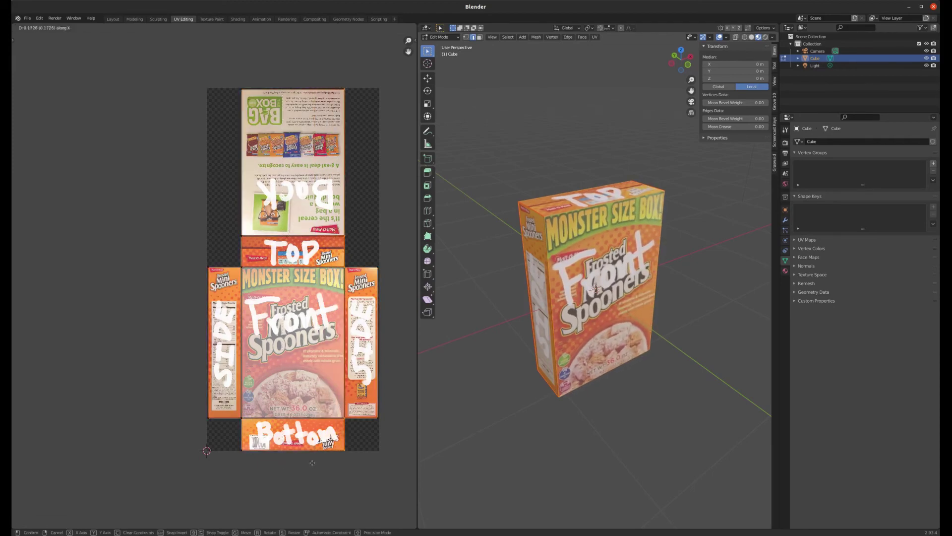
pyautogui.click(312, 462)
pyautogui.moveTo(686, 253); pyautogui.dragTo(541, 208, button='middle')
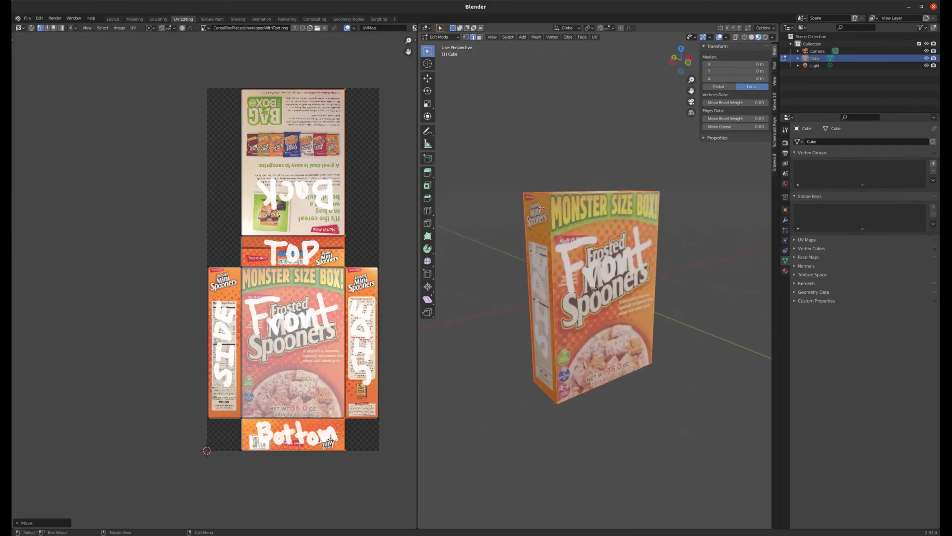
# - Zoom into the UV editor and nudge the selected seam horizontally along X
pyautogui.scroll(8, 329, 256)
pyautogui.scroll(-3, 329, 256)
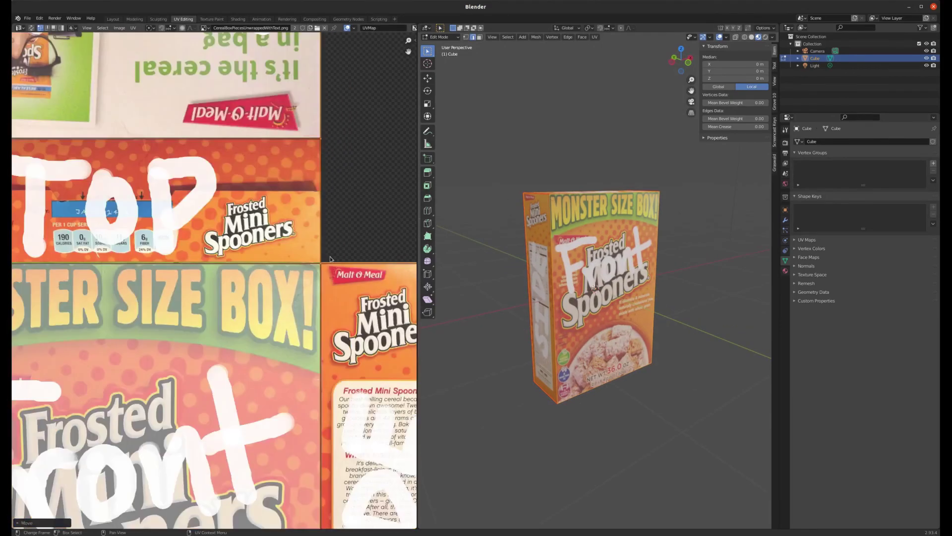
pyautogui.scroll(-6, 329, 256)
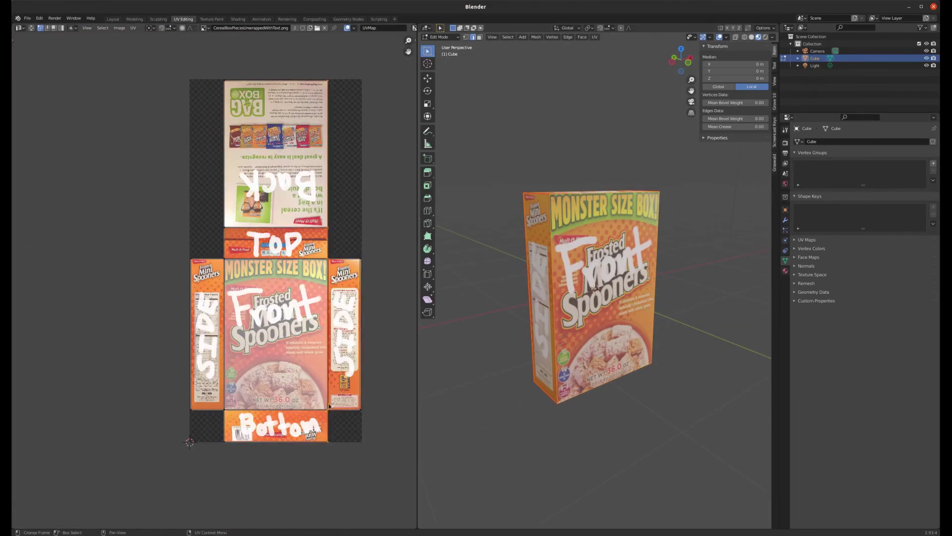
pyautogui.scroll(8, 329, 406)
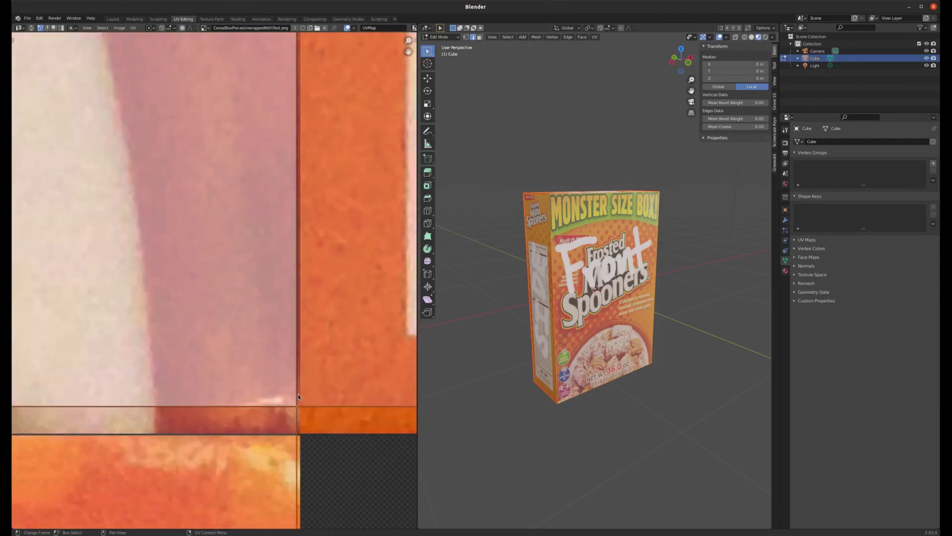
pyautogui.scroll(2, 299, 394)
pyautogui.press('g')
pyautogui.press('x')
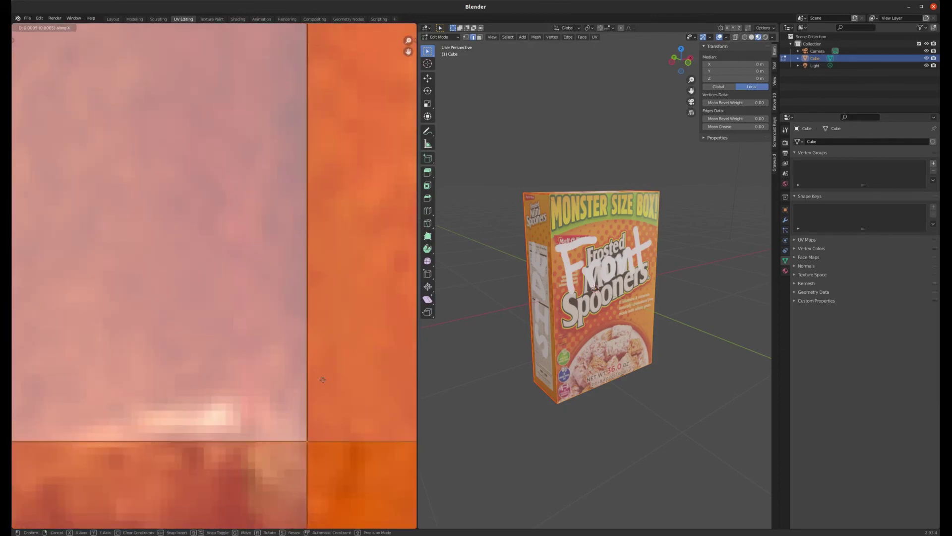
pyautogui.click(321, 379)
# - Nudge the selected UV edge vertically along Y to meet the printed panel border
pyautogui.scroll(-5, 298, 367)
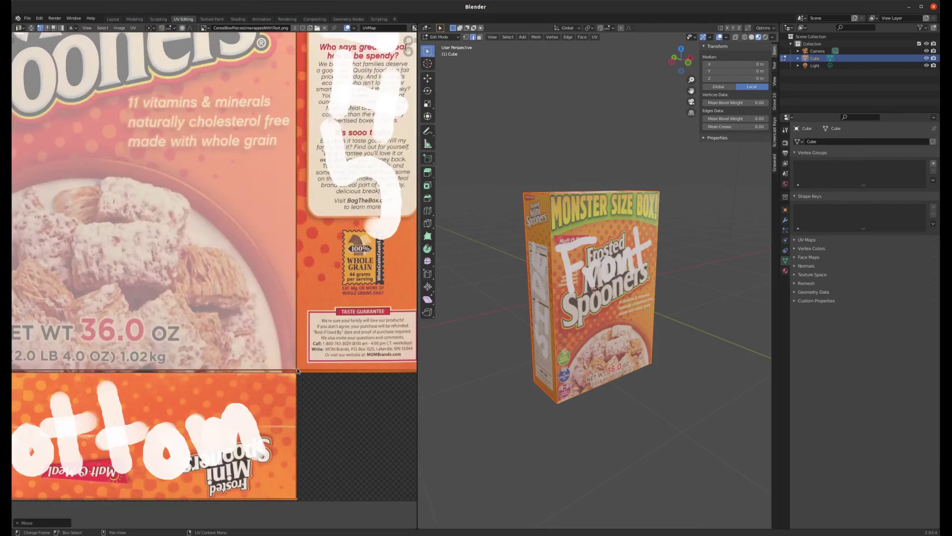
pyautogui.scroll(-4, 296, 367)
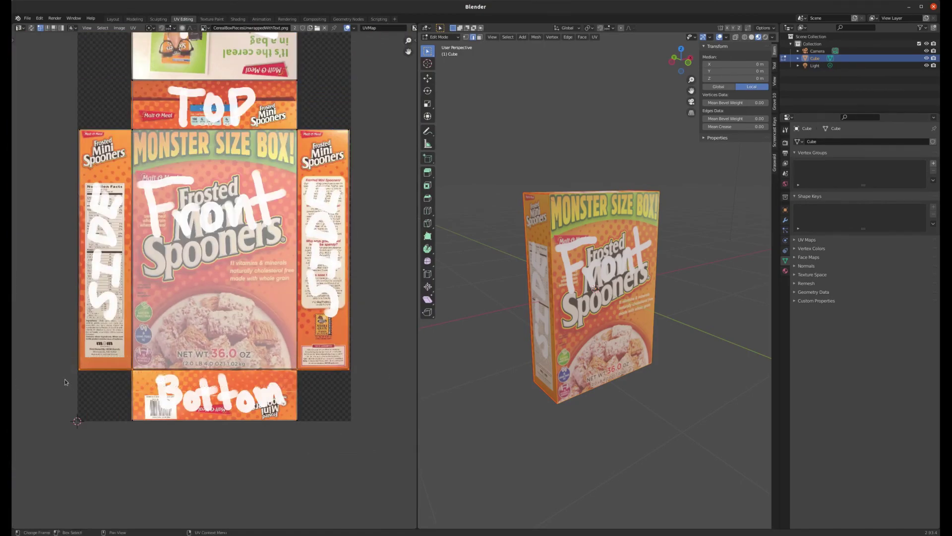
pyautogui.scroll(8, 296, 384)
pyautogui.press('g')
pyautogui.press('y')
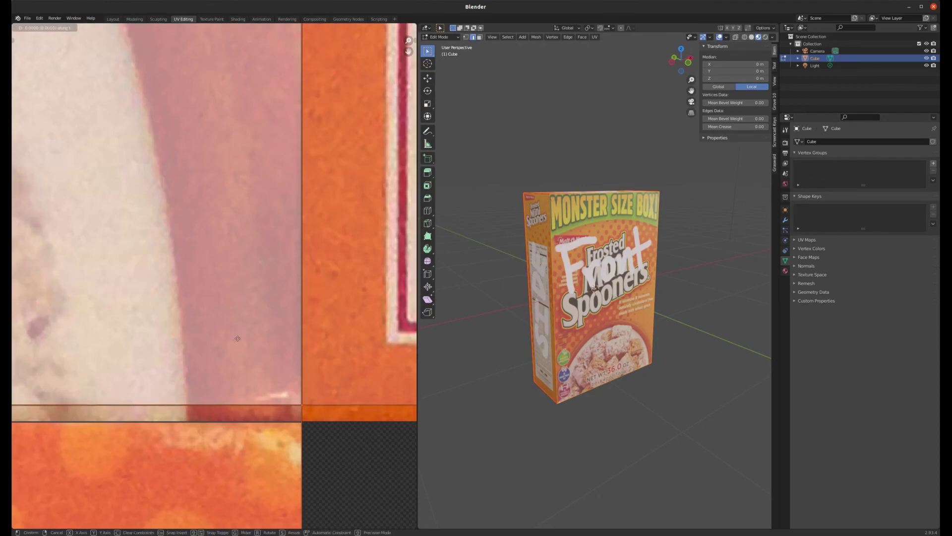
pyautogui.click(237, 338)
pyautogui.scroll(-7, 307, 370)
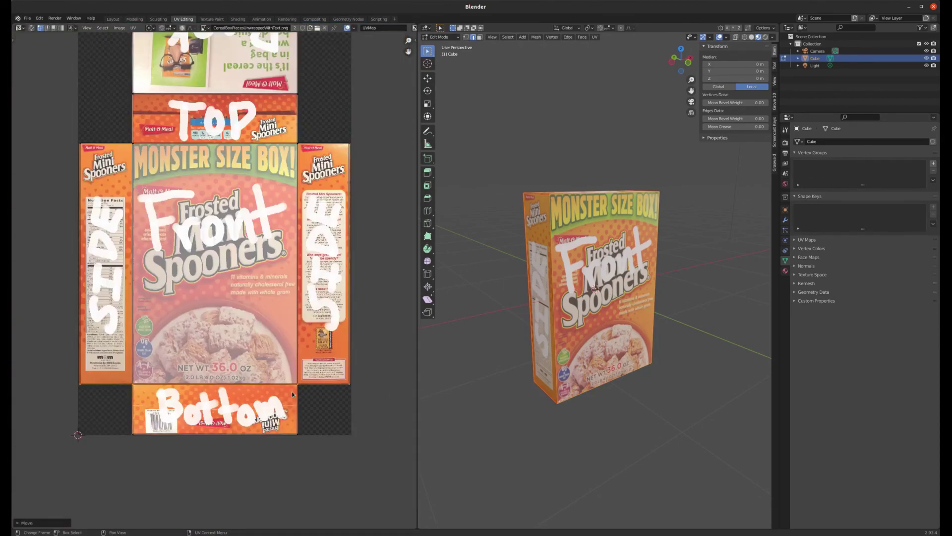
pyautogui.scroll(-2, 292, 394)
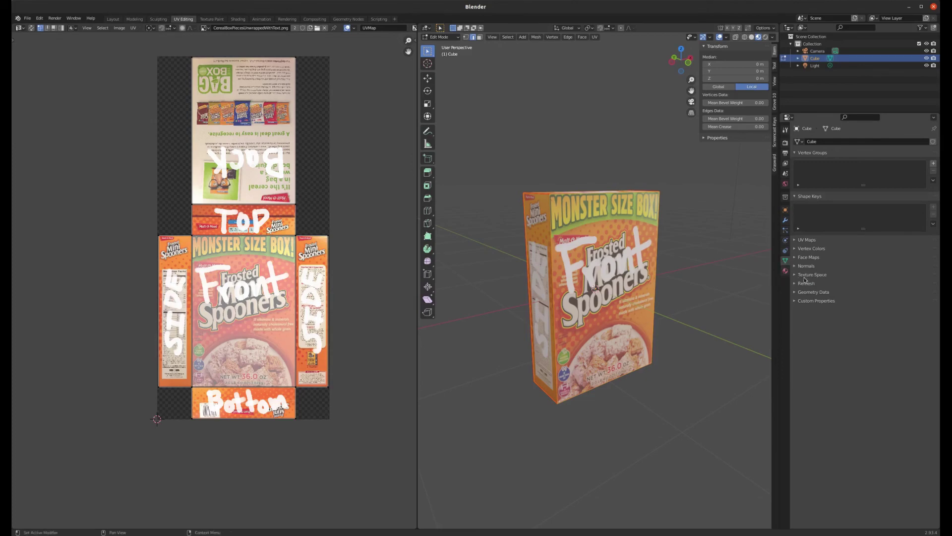
# - Expand the UV Maps panel in Object Data Properties to show the single UVMap
pyautogui.click(796, 241)
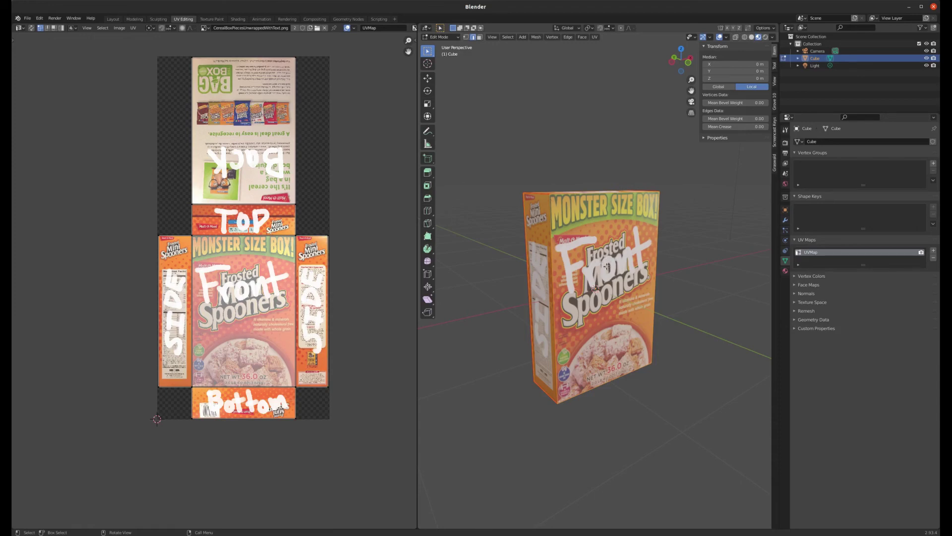
# - Switch the viewport to Rendered shading and orbit around the box
pyautogui.click(765, 37)
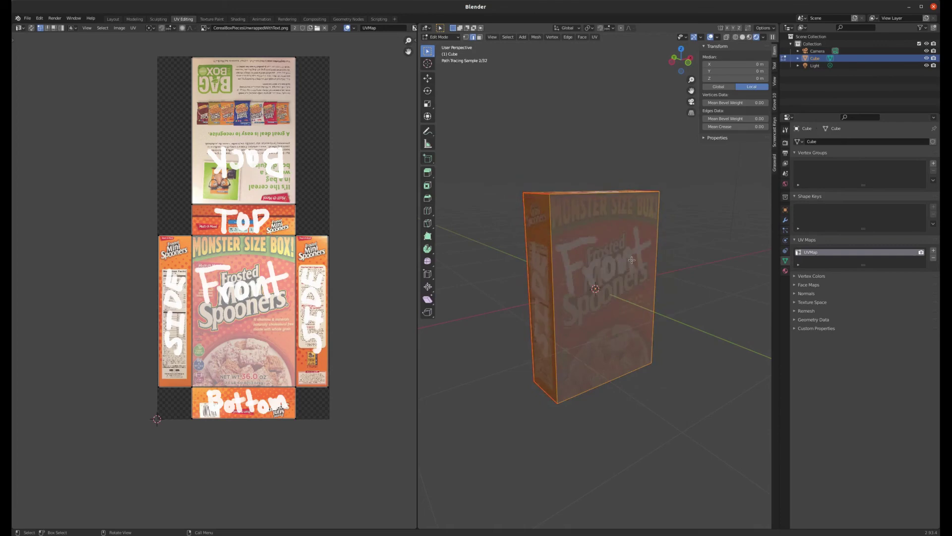
pyautogui.moveTo(659, 180)
pyautogui.mouseDown(button='middle')
pyautogui.moveTo(577, 190)
pyautogui.moveTo(513, 181)
pyautogui.moveTo(555, 198)
pyautogui.moveTo(613, 189)
pyautogui.mouseUp(button='middle')
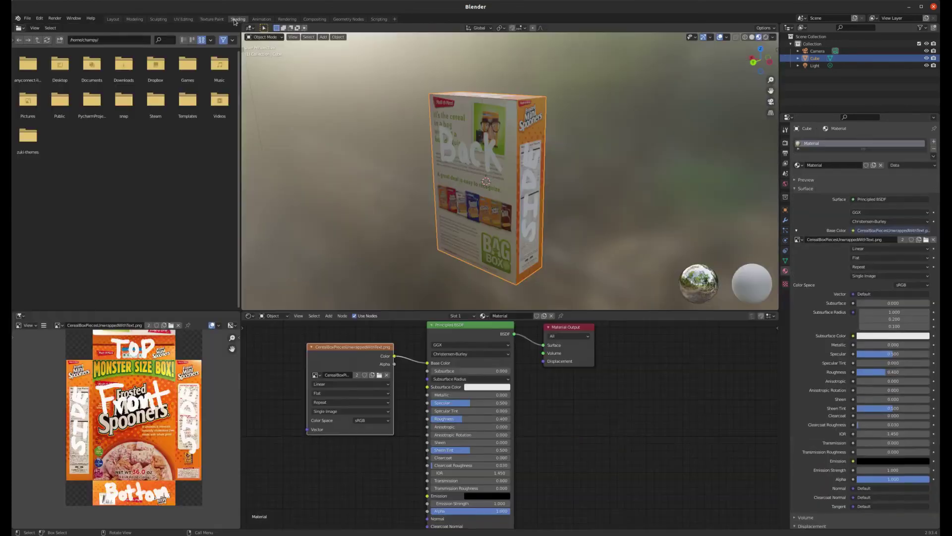
# - In the Shading workspace, widen the Image Texture node to reveal its filename and browse for a replacement
pyautogui.click(238, 20)
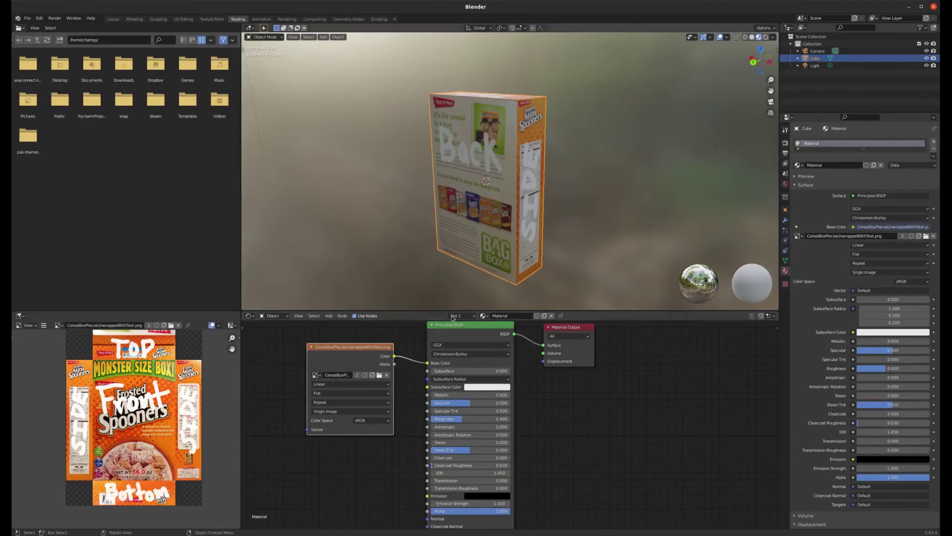
pyautogui.scroll(1, 355, 356)
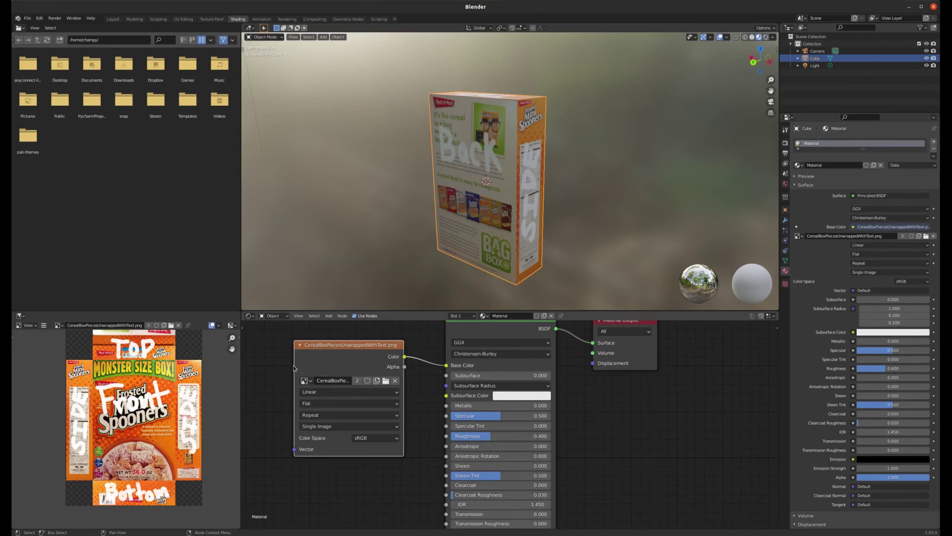
pyautogui.moveTo(295, 365); pyautogui.dragTo(258, 365)
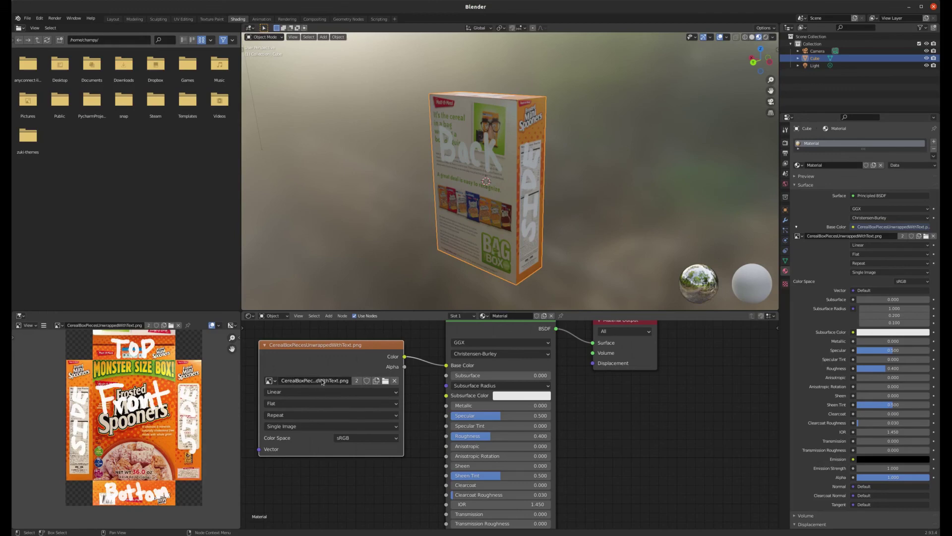
pyautogui.click(385, 382)
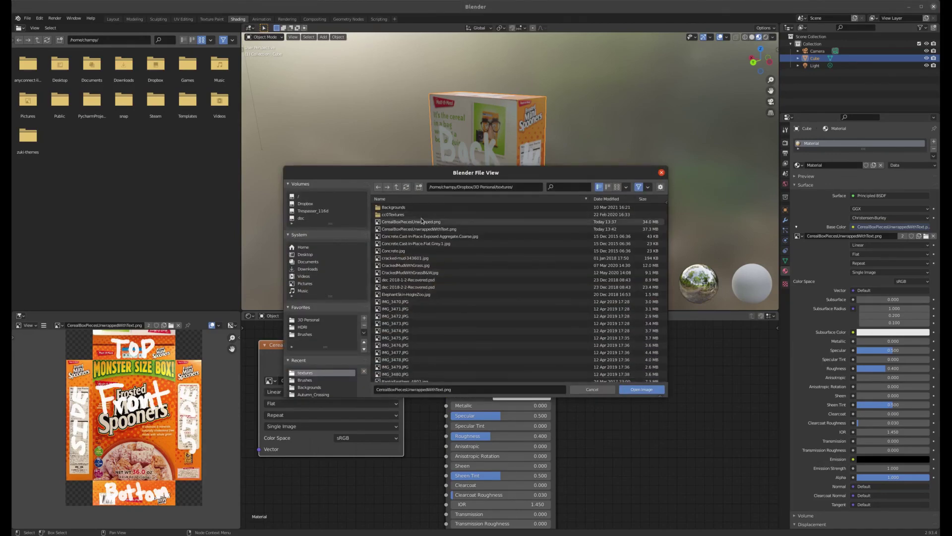
# - Load CerealBoxPiecesUnwrapped.png as the texture and orbit to view the clean box front
pyautogui.press('Return')
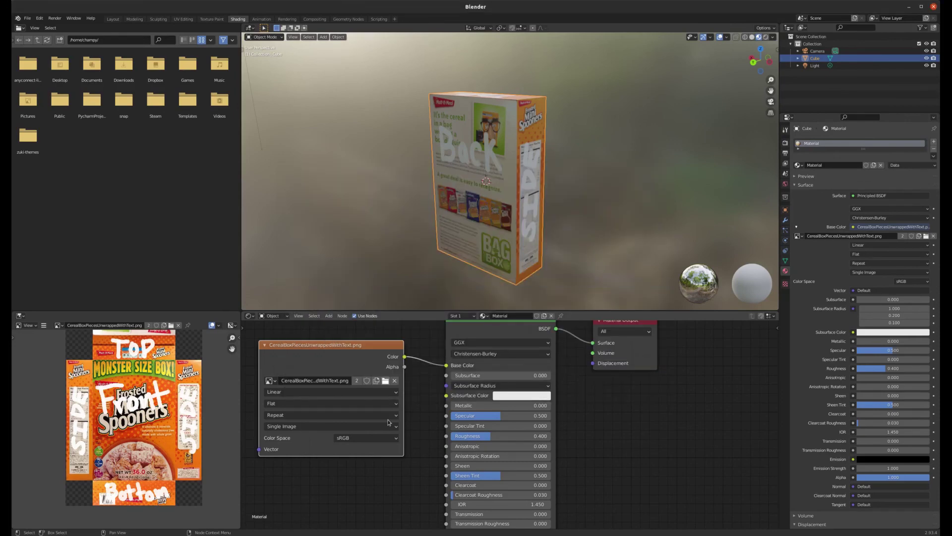
pyautogui.moveTo(574, 193); pyautogui.dragTo(526, 208, button='middle')
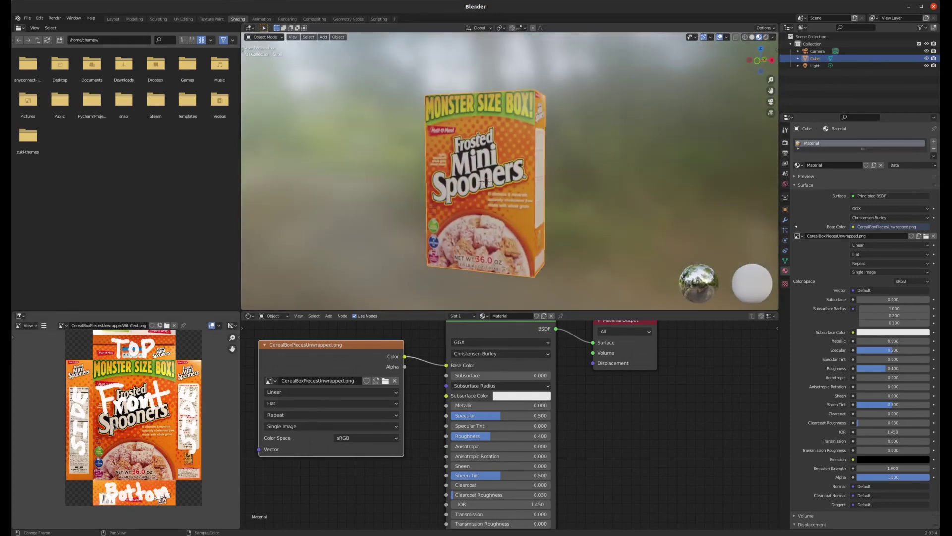
pyautogui.moveTo(552, 160); pyautogui.dragTo(513, 191, button='middle')
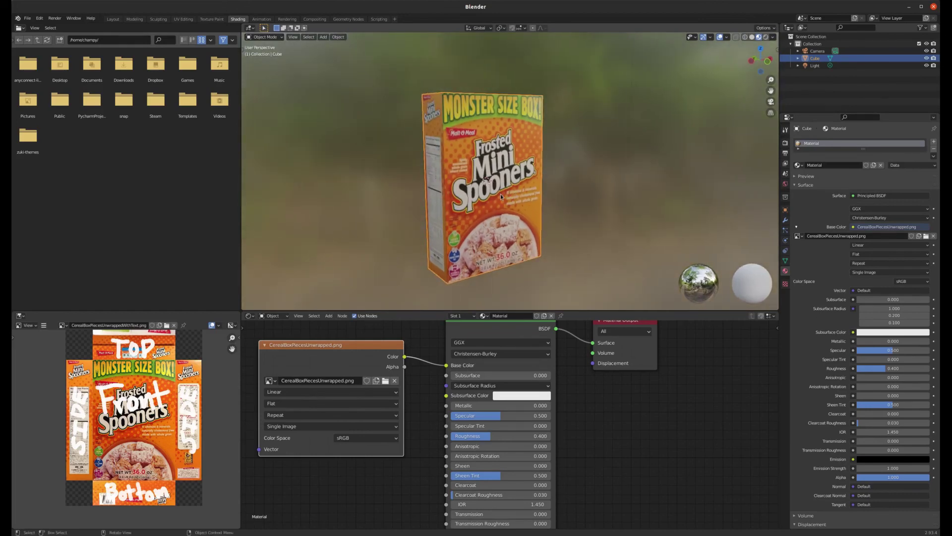
pyautogui.scroll(2, 494, 184)
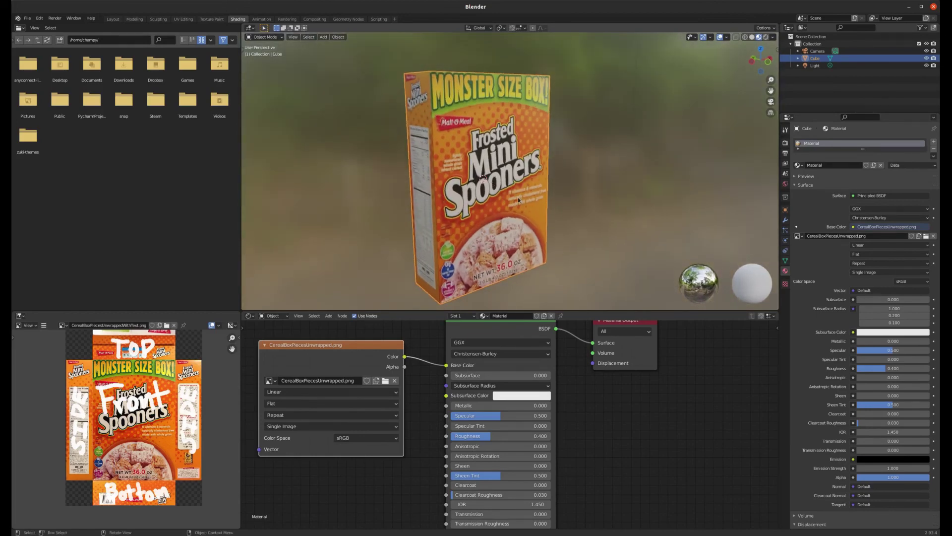